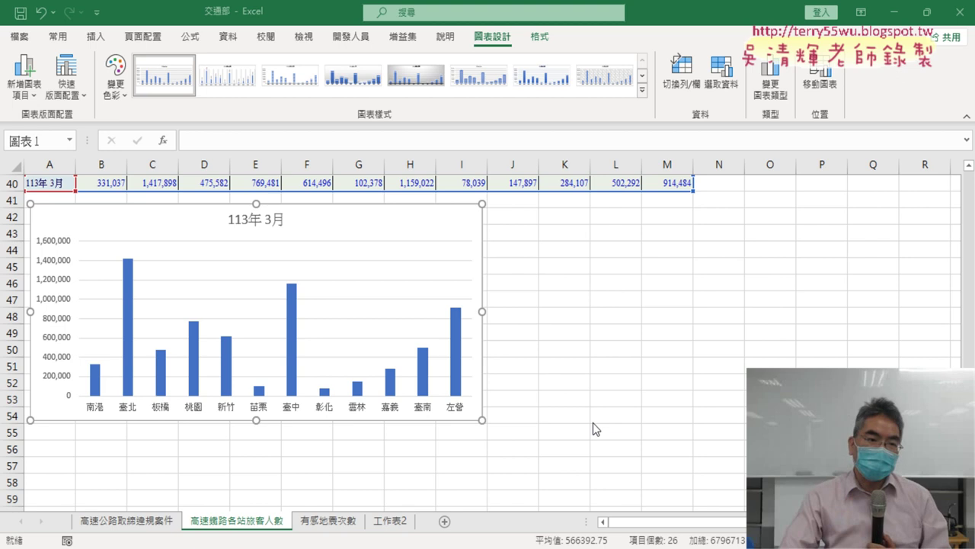
- Select station names A1:M1 and Ctrl-add the 113年 3月 counts in A40:M40
{"action": "scroll", "coordinate": [593, 422], "scroll_direction": "up", "scroll_amount": 2}
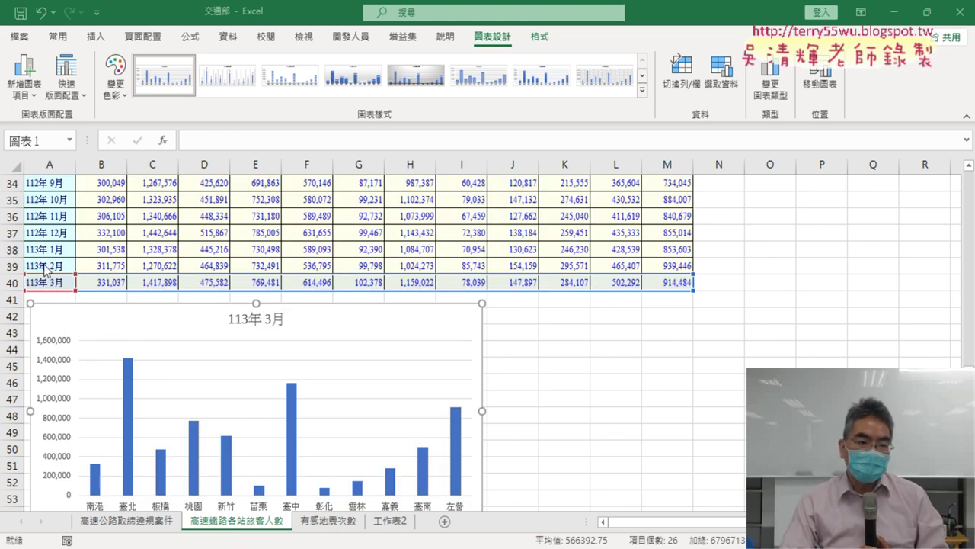
{"action": "scroll", "coordinate": [566, 361], "scroll_direction": "up", "scroll_amount": 10}
{"action": "scroll", "coordinate": [566, 362], "scroll_direction": "up", "scroll_amount": 1}
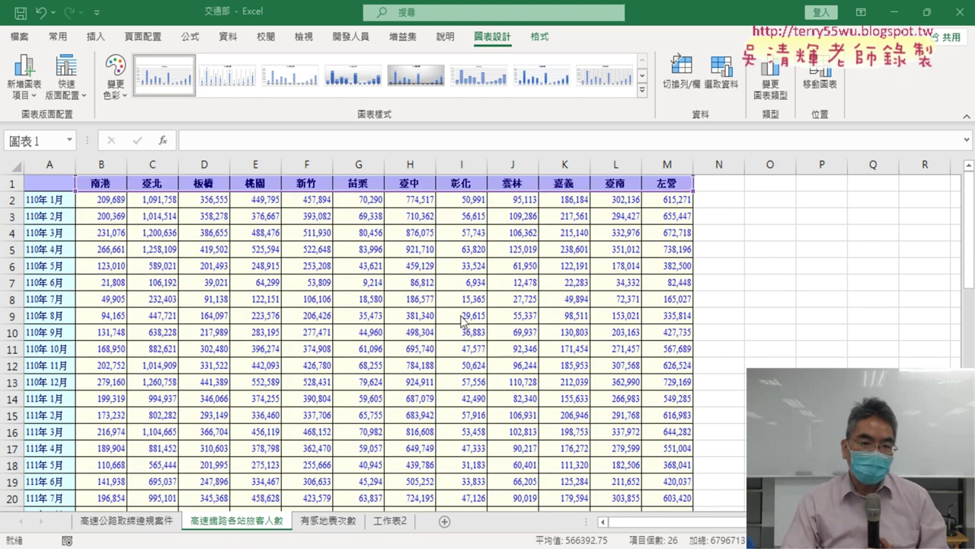
{"action": "mouse_move", "coordinate": [33, 183]}
{"action": "left_mouse_down"}
{"action": "mouse_move", "coordinate": [595, 204]}
{"action": "mouse_move", "coordinate": [688, 189]}
{"action": "left_mouse_up"}
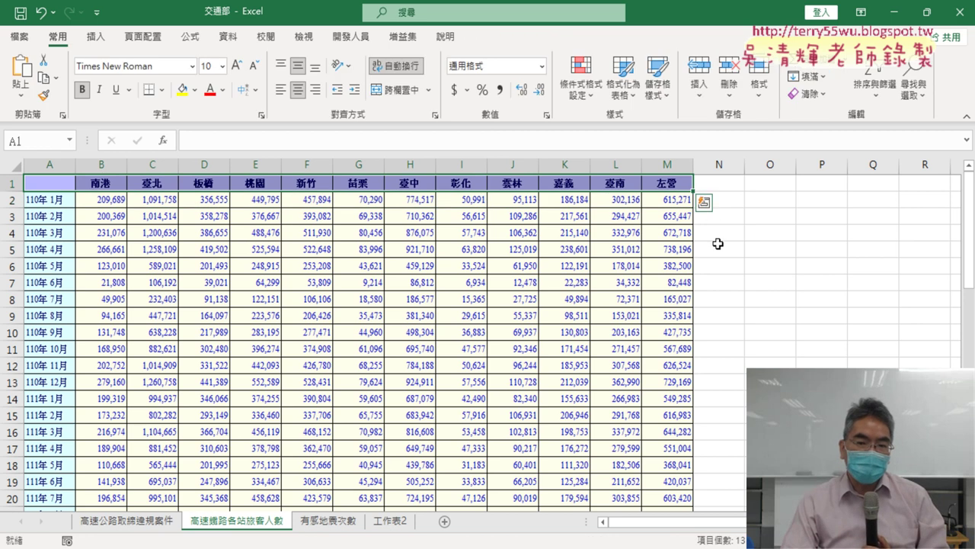
{"action": "scroll", "coordinate": [703, 304], "scroll_direction": "down", "scroll_amount": 6}
{"action": "scroll", "coordinate": [638, 332], "scroll_direction": "down", "scroll_amount": 6}
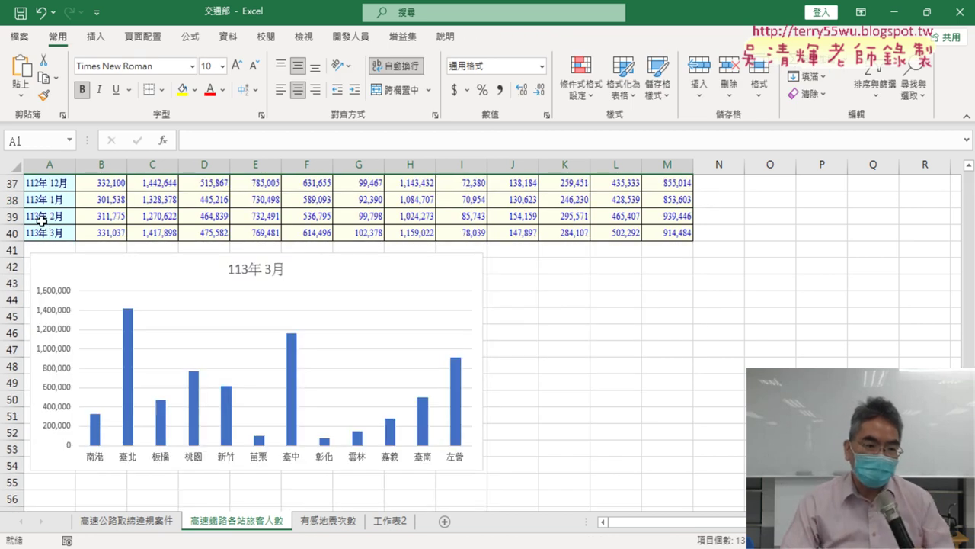
{"action": "left_click_drag", "start_coordinate": [44, 231], "coordinate": [668, 236]}
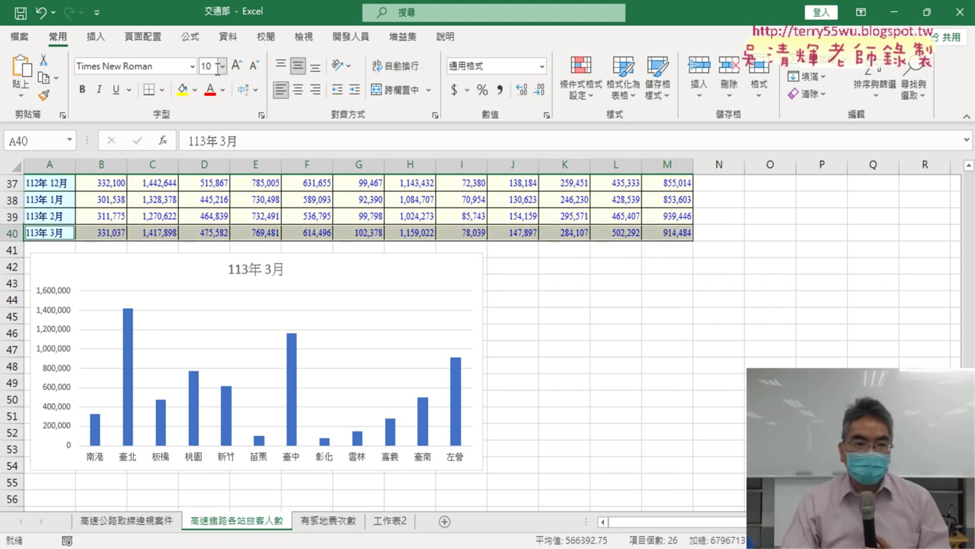
{"action": "left_click", "coordinate": [105, 39]}
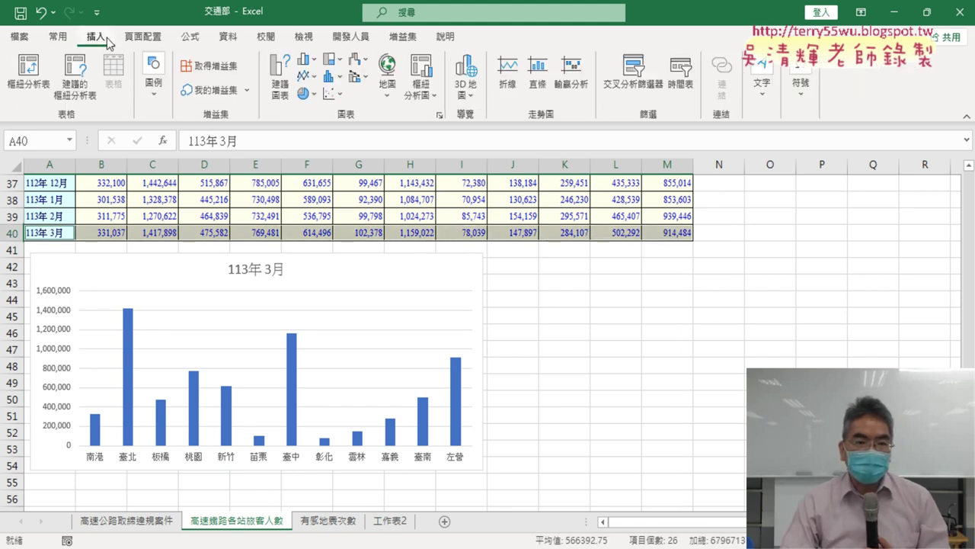
{"action": "left_click", "coordinate": [307, 60]}
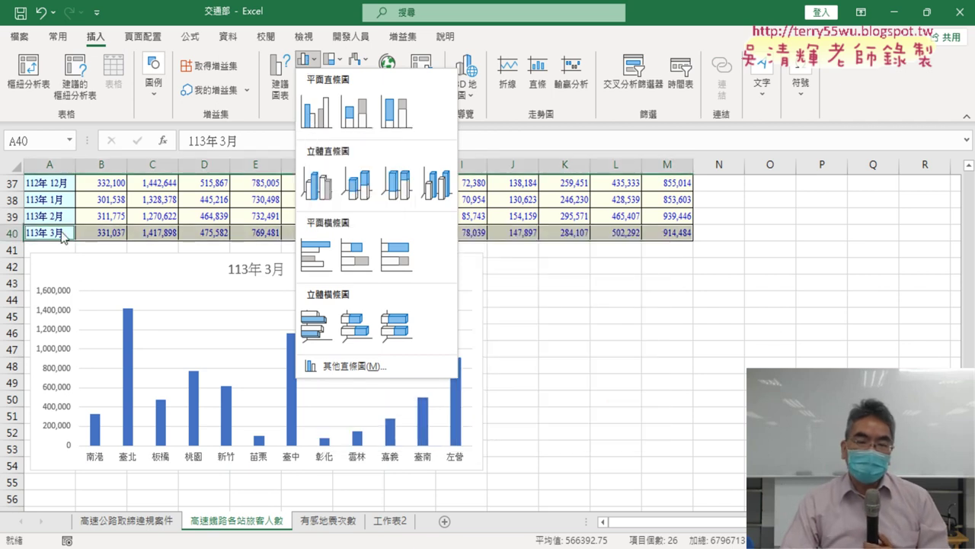
{"action": "left_click", "coordinate": [634, 385]}
{"action": "left_click", "coordinate": [478, 354]}
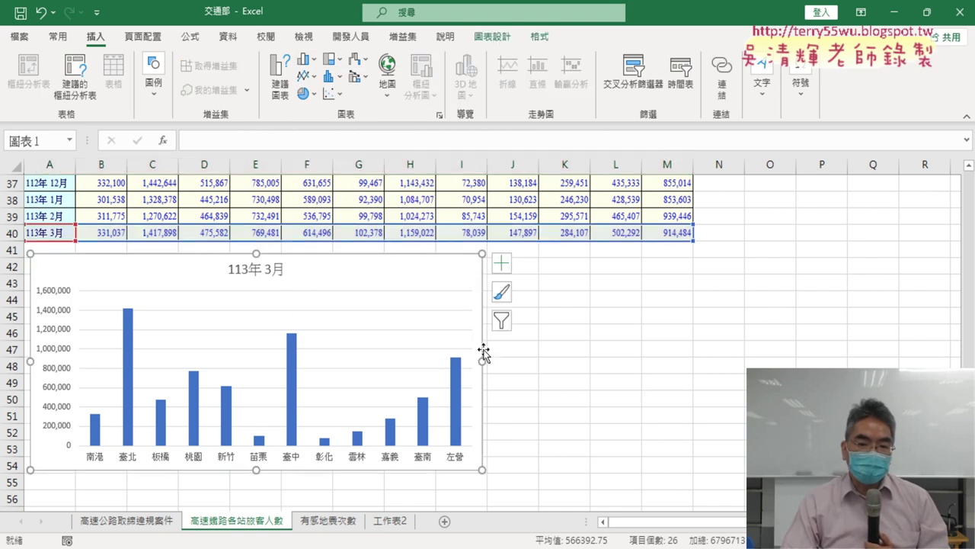
- Stretch the 113年 3月 column chart to column M and check bar values, e.g. 臺北 at 1,417,898
{"action": "left_click_drag", "start_coordinate": [484, 361], "coordinate": [693, 363]}
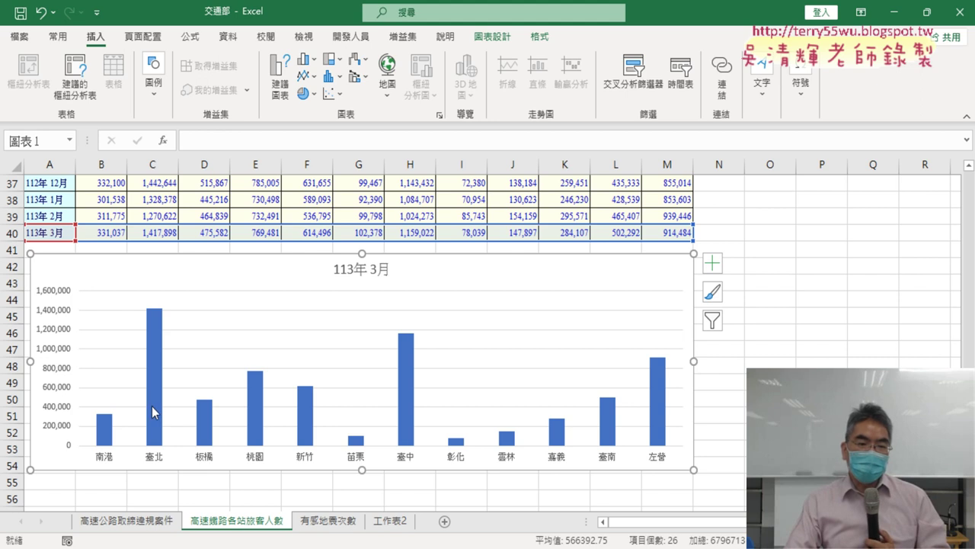
{"action": "mouse_move", "coordinate": [155, 409]}
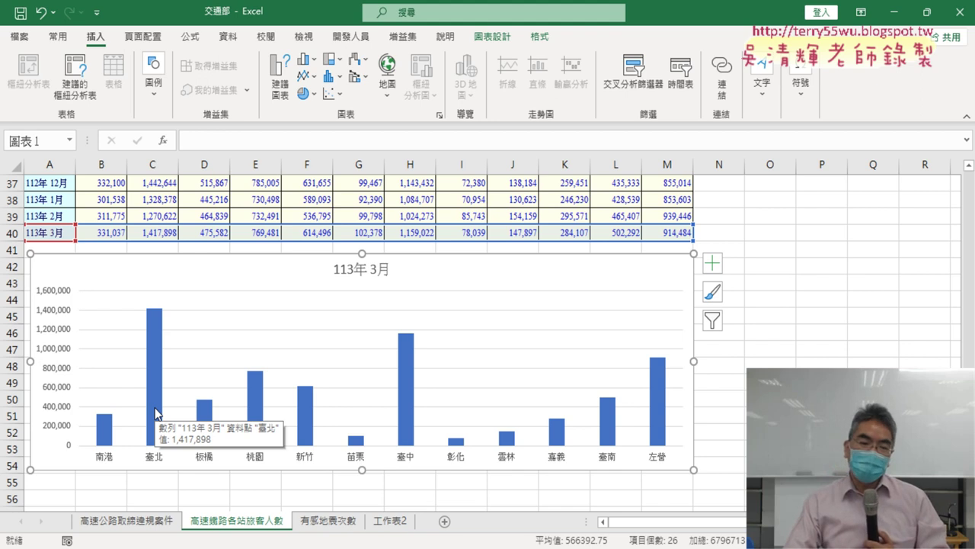
{"action": "mouse_move", "coordinate": [402, 424]}
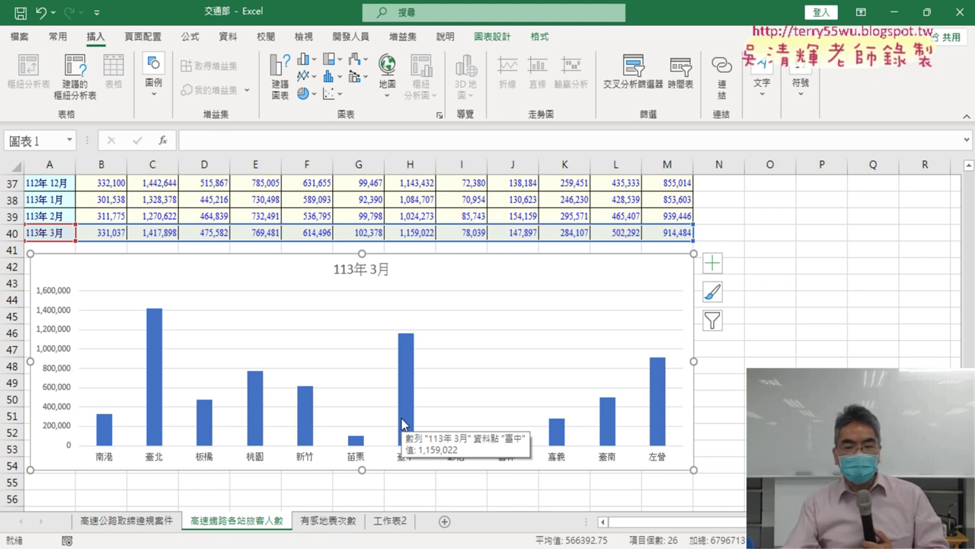
{"action": "mouse_move", "coordinate": [661, 440]}
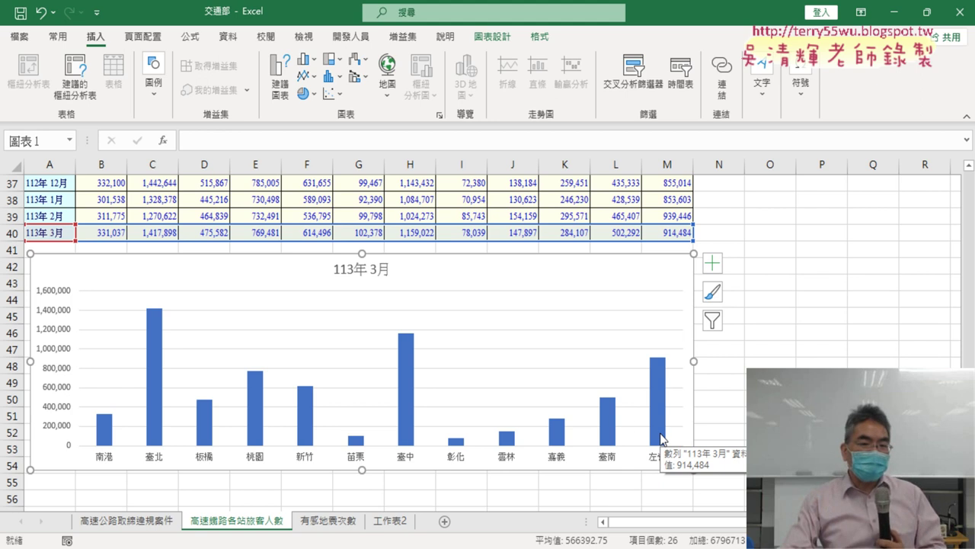
{"action": "mouse_move", "coordinate": [162, 433]}
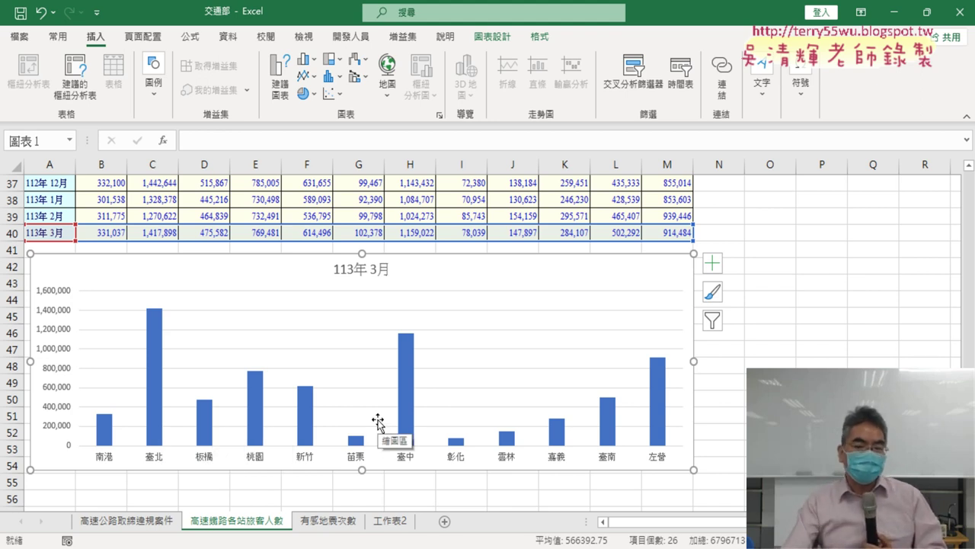
{"action": "mouse_move", "coordinate": [362, 444]}
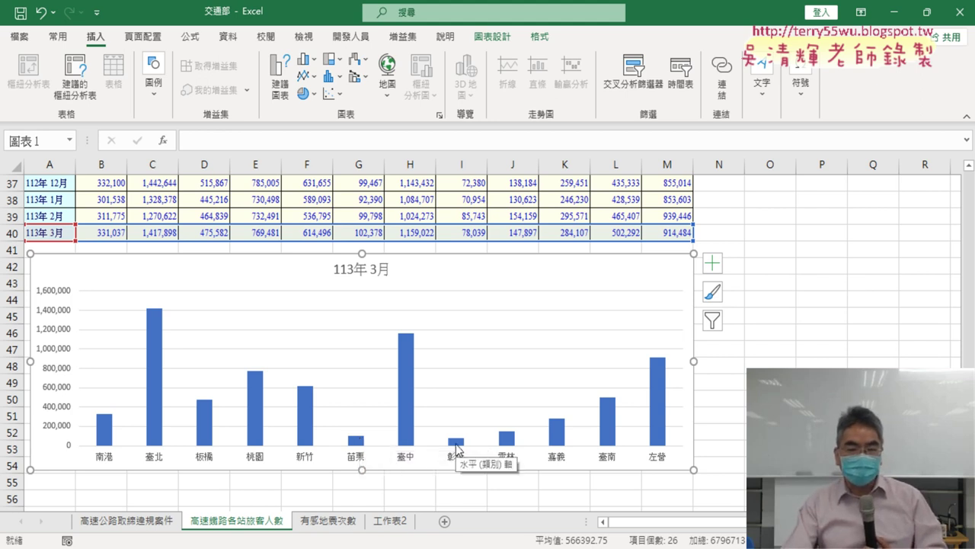
{"action": "mouse_move", "coordinate": [457, 448]}
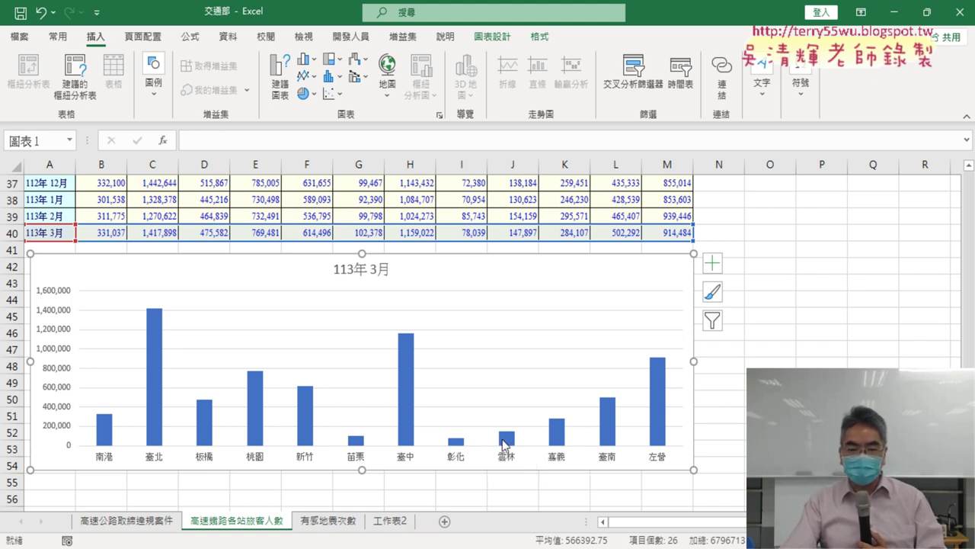
{"action": "mouse_move", "coordinate": [505, 445]}
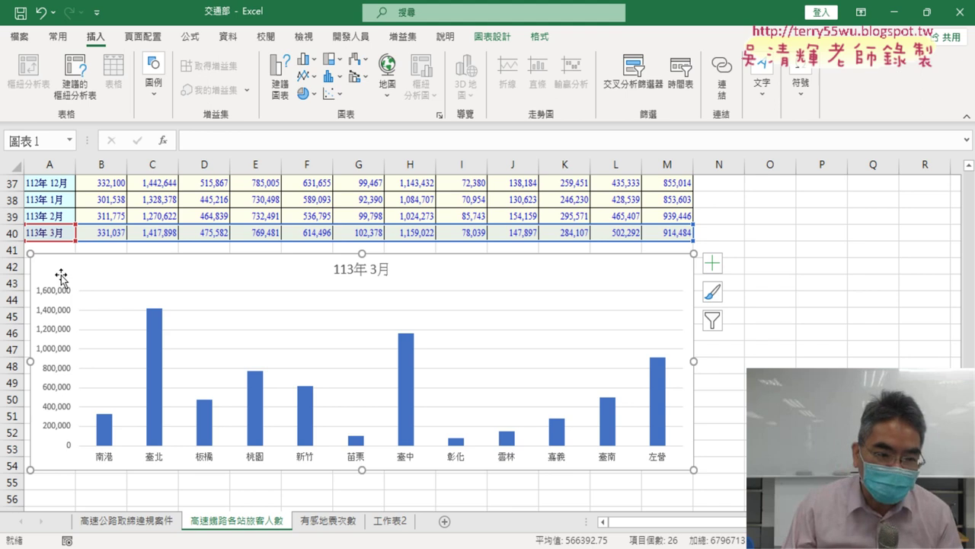
{"action": "left_click", "coordinate": [91, 236]}
{"action": "left_click_drag", "start_coordinate": [91, 236], "coordinate": [646, 235]}
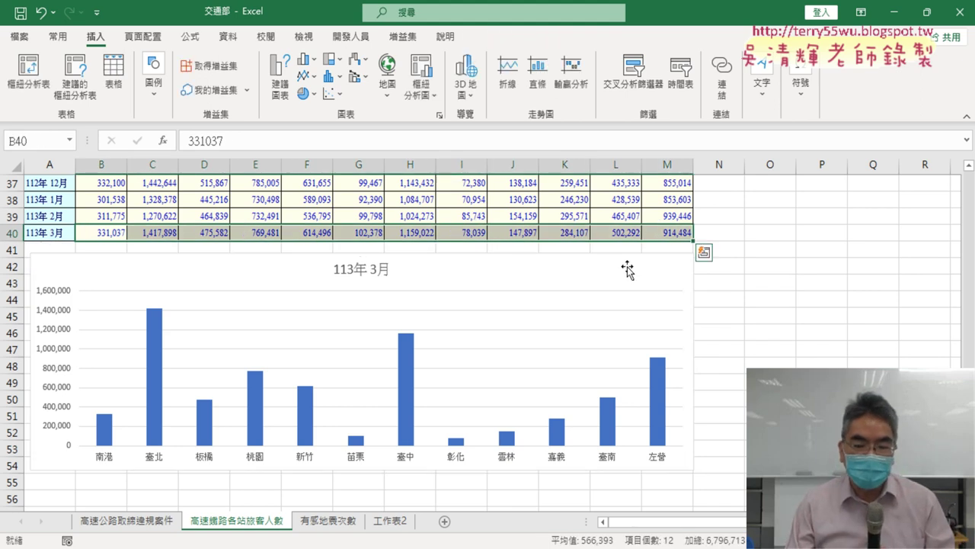
{"action": "left_click", "coordinate": [627, 268]}
{"action": "key", "text": "Delete"}
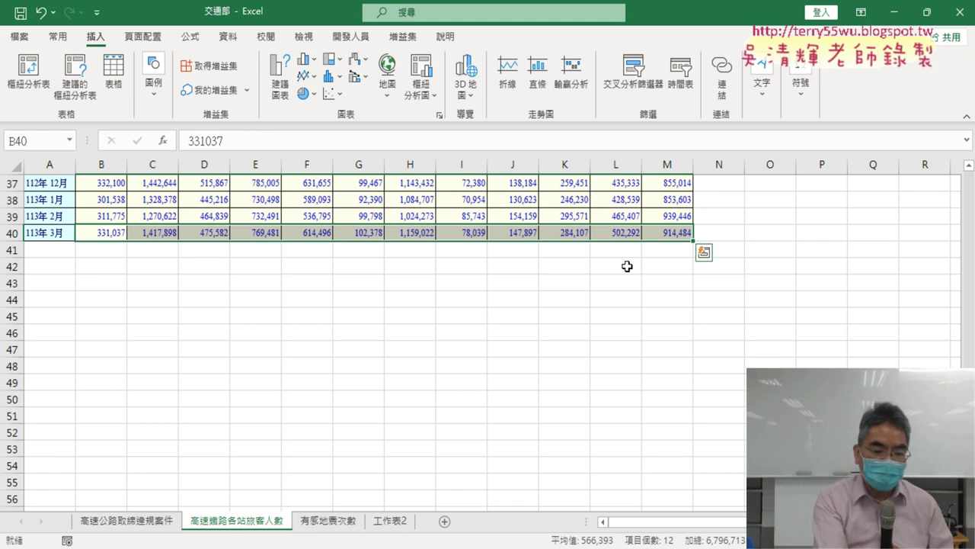
{"action": "key", "text": "alt+F1"}
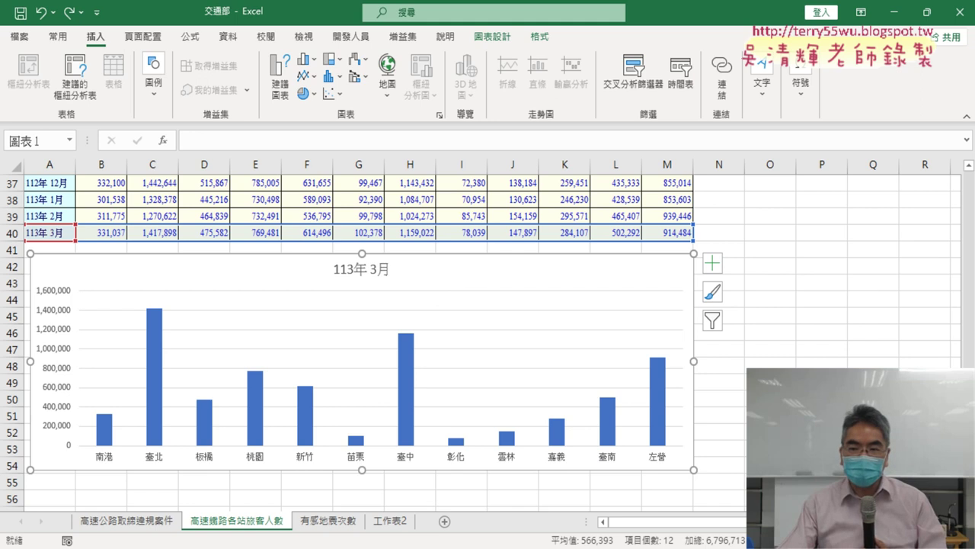
- Select header row A1:M1, then Ctrl-add row A40:M40 of 113年 3月 counts
{"action": "left_click_drag", "start_coordinate": [969, 392], "coordinate": [969, 196]}
{"action": "left_click_drag", "start_coordinate": [44, 183], "coordinate": [666, 185]}
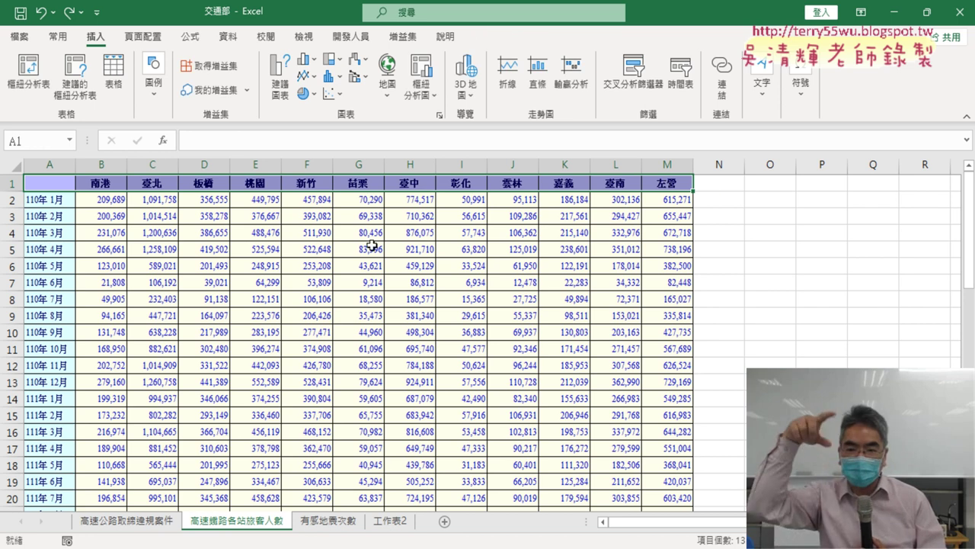
{"action": "scroll", "coordinate": [365, 248], "scroll_direction": "down", "scroll_amount": 2}
{"action": "scroll", "coordinate": [349, 258], "scroll_direction": "down", "scroll_amount": 7}
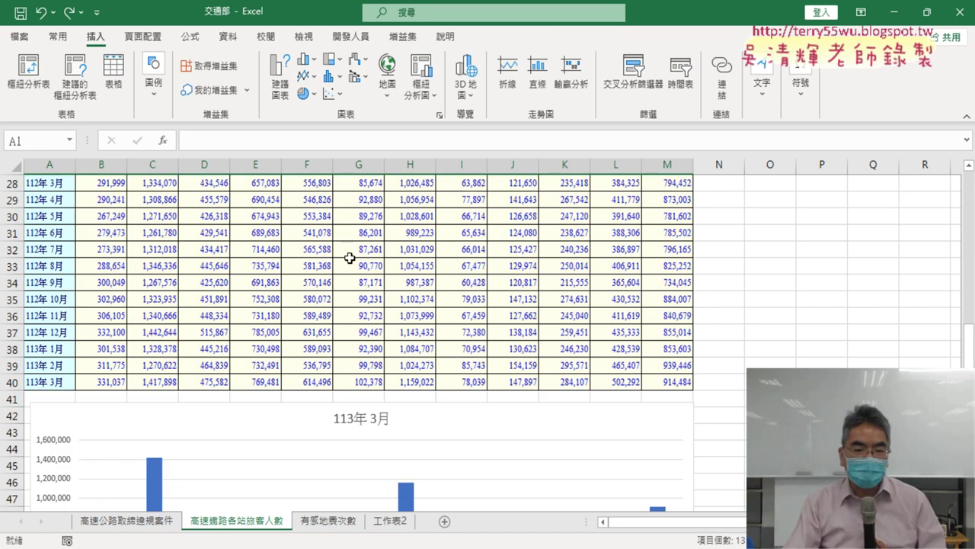
{"action": "scroll", "coordinate": [61, 344], "scroll_direction": "down", "scroll_amount": 1}
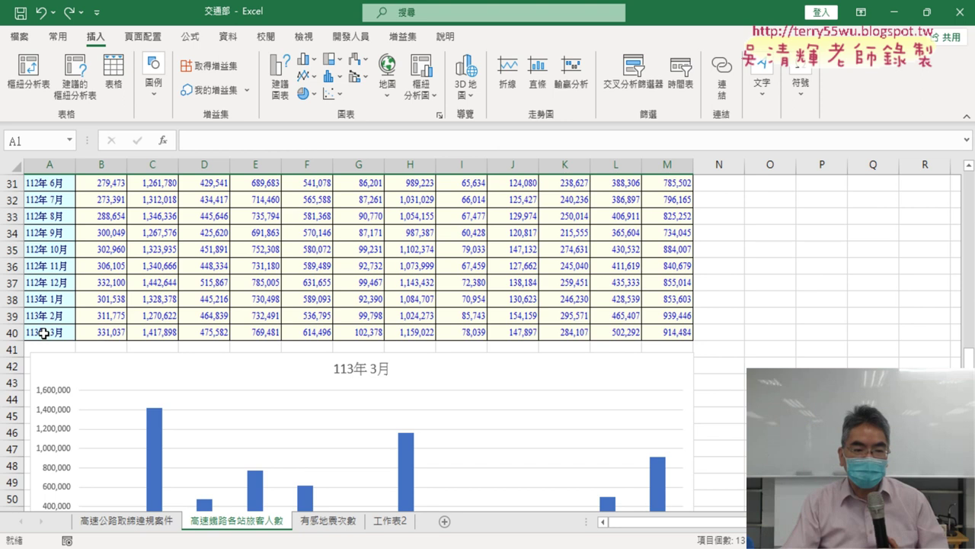
{"action": "left_click", "coordinate": [44, 333], "text": "ctrl"}
{"action": "left_click_drag", "start_coordinate": [44, 333], "coordinate": [669, 329]}
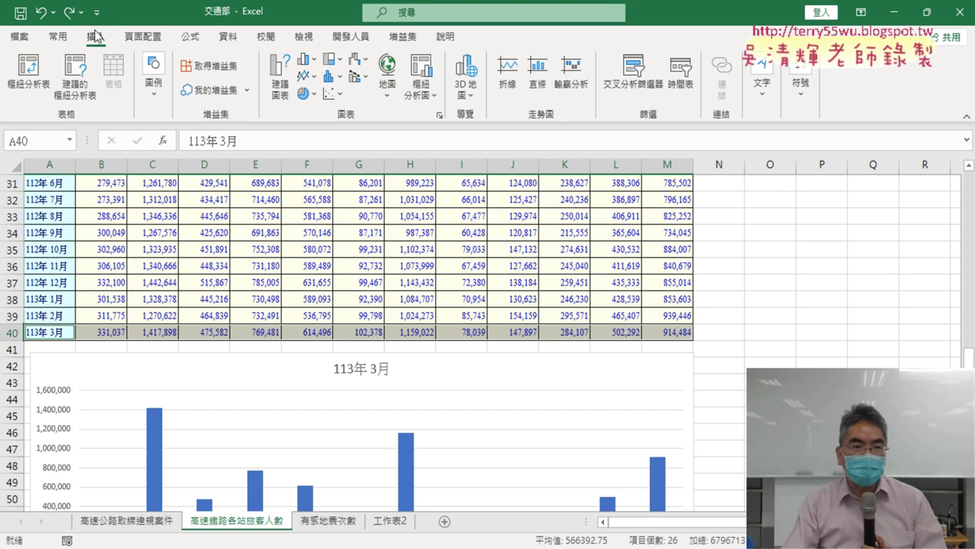
{"action": "left_click", "coordinate": [314, 61]}
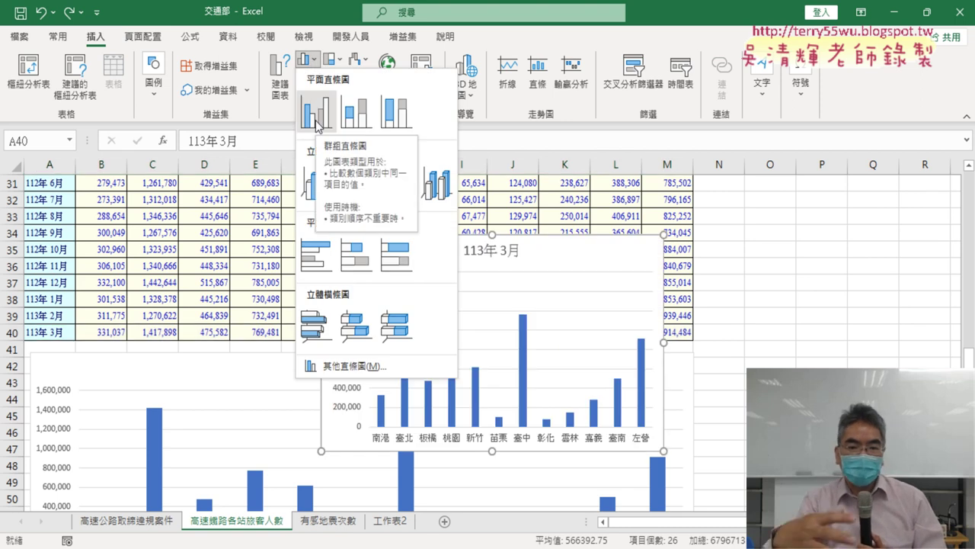
{"action": "left_click", "coordinate": [814, 332]}
{"action": "scroll", "coordinate": [812, 326], "scroll_direction": "down", "scroll_amount": 1}
{"action": "scroll", "coordinate": [812, 326], "scroll_direction": "down", "scroll_amount": 1}
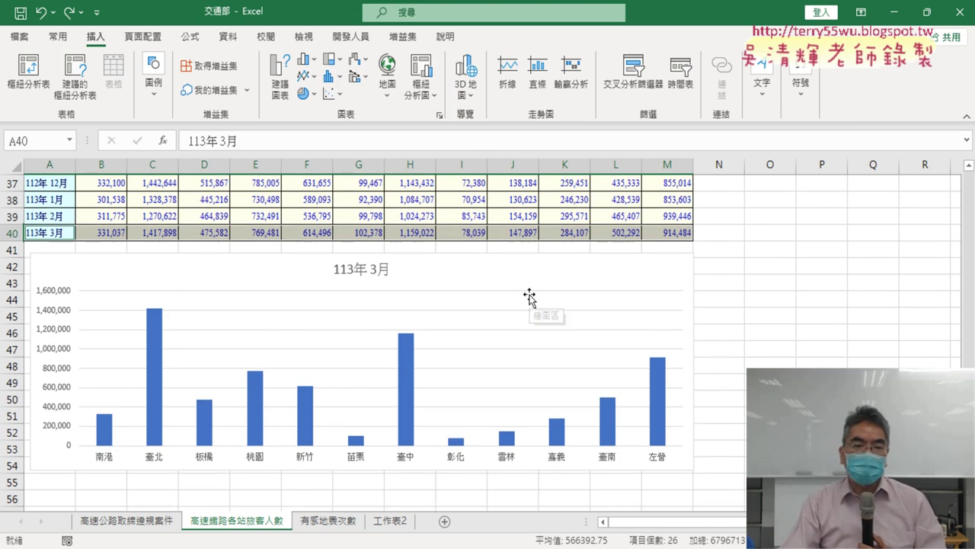
{"action": "left_click", "coordinate": [312, 99]}
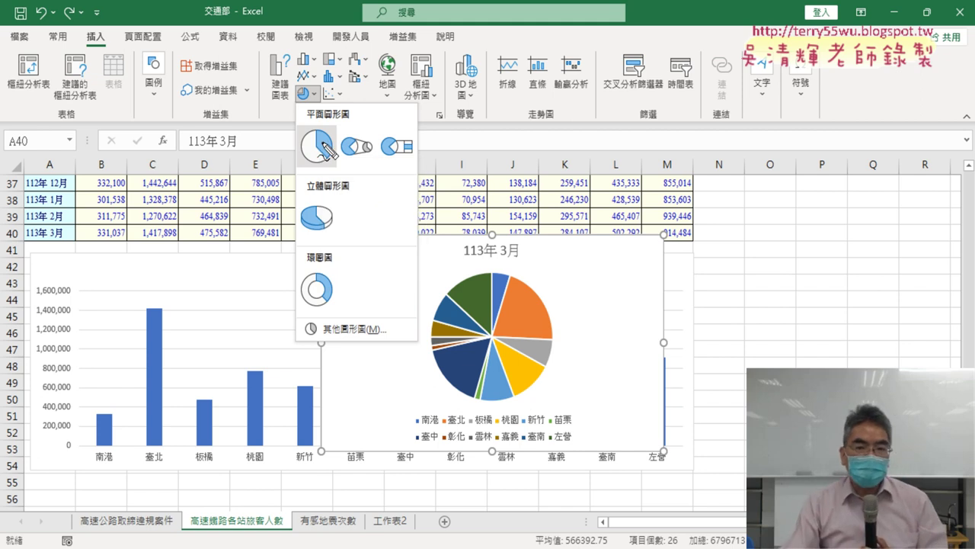
{"action": "left_click_drag", "start_coordinate": [327, 166], "coordinate": [363, 169]}
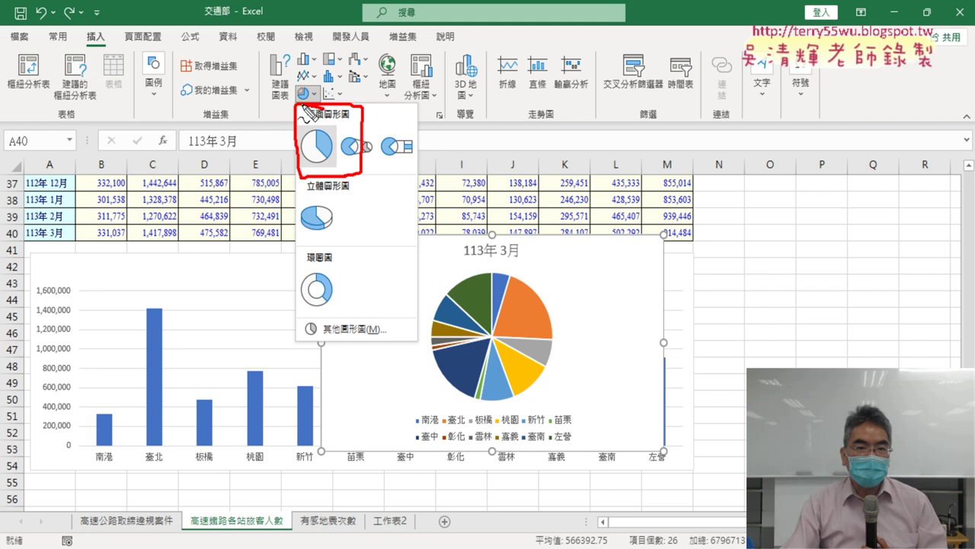
{"action": "left_click_drag", "start_coordinate": [307, 114], "coordinate": [329, 97]}
{"action": "mouse_move", "coordinate": [293, 62]}
{"action": "left_mouse_down"}
{"action": "mouse_move", "coordinate": [316, 61]}
{"action": "mouse_move", "coordinate": [308, 97]}
{"action": "left_mouse_up"}
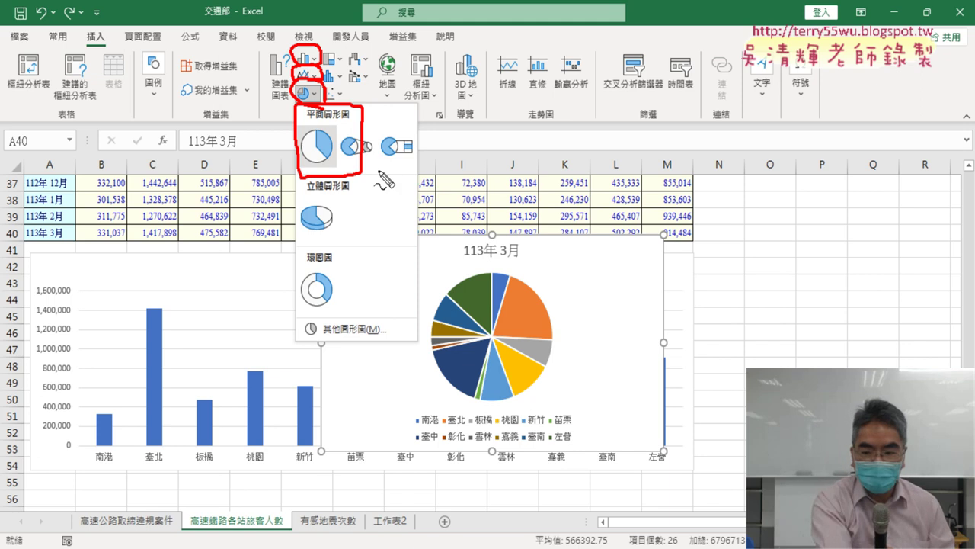
{"action": "key", "text": "Escape"}
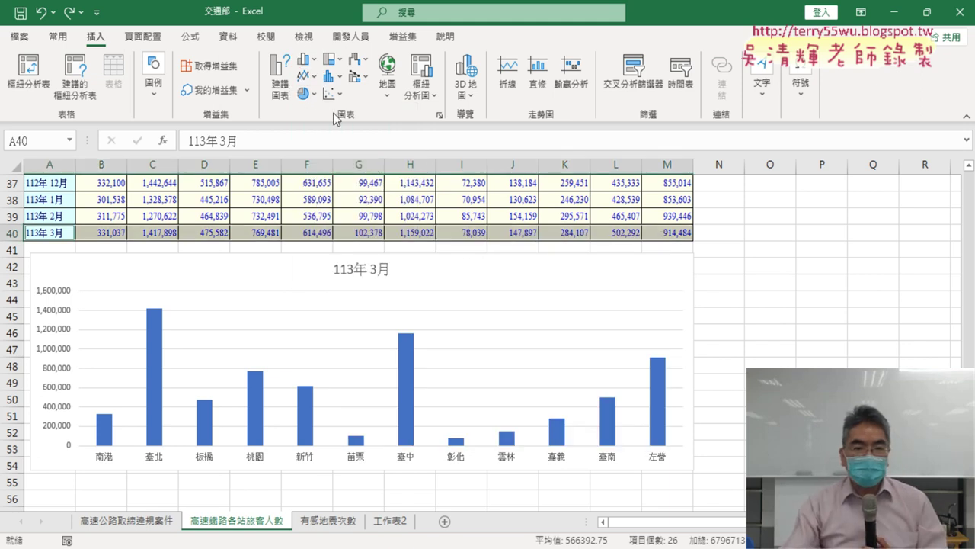
- Insert a 2-D pie chart of the 113年3月 counts and move it below the column chart
{"action": "left_click", "coordinate": [305, 93]}
{"action": "left_click", "coordinate": [316, 145]}
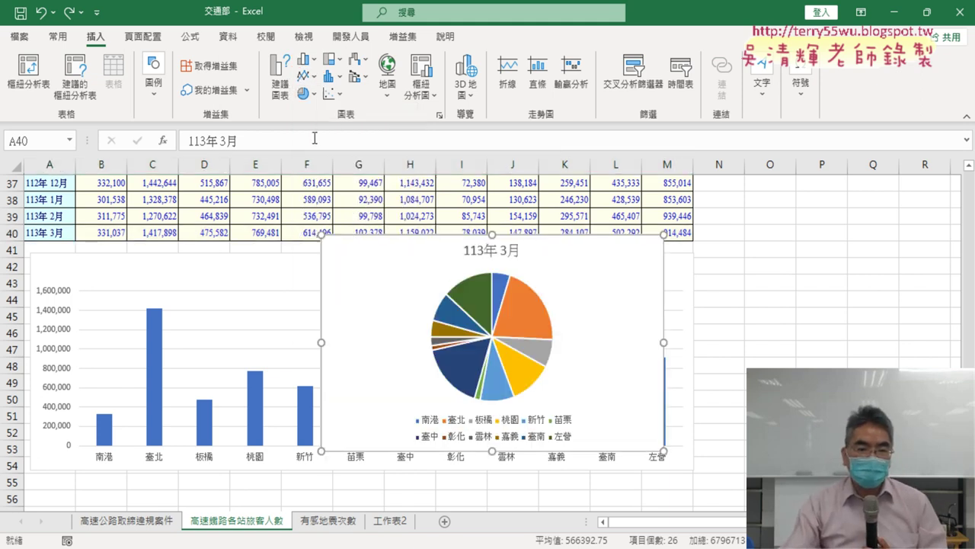
{"action": "scroll", "coordinate": [687, 350], "scroll_direction": "down", "scroll_amount": 3}
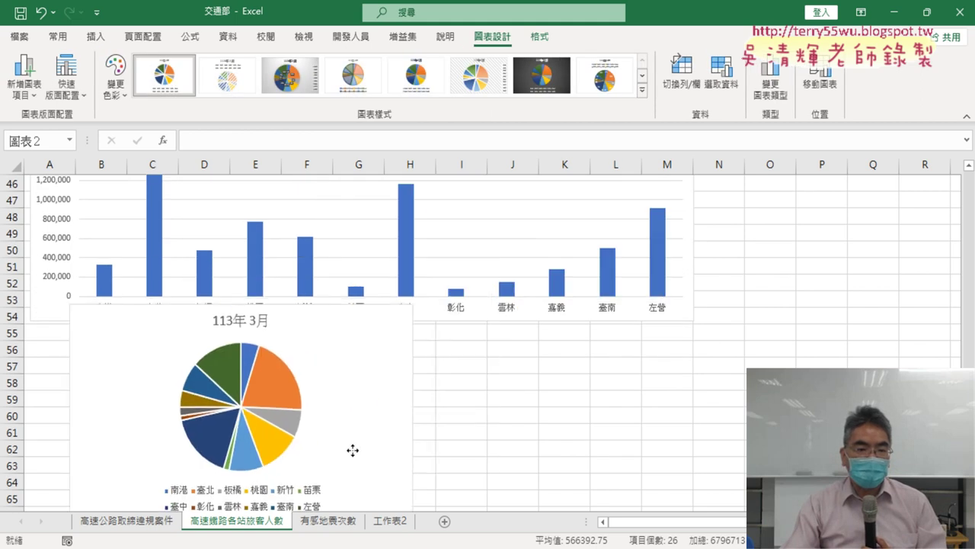
{"action": "left_click_drag", "start_coordinate": [605, 231], "coordinate": [314, 468]}
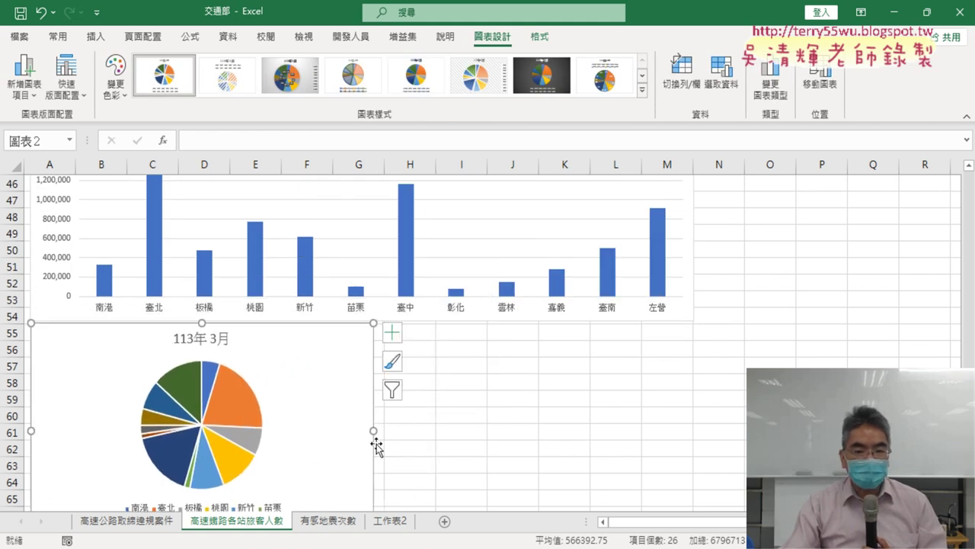
{"action": "left_click_drag", "start_coordinate": [373, 431], "coordinate": [695, 425]}
{"action": "scroll", "coordinate": [492, 409], "scroll_direction": "down", "scroll_amount": 2}
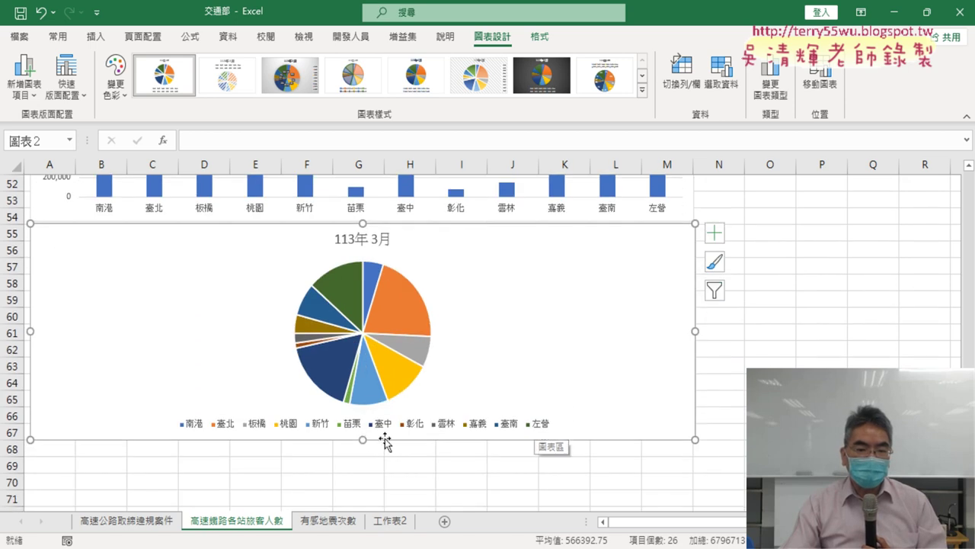
{"action": "left_click_drag", "start_coordinate": [363, 440], "coordinate": [363, 419]}
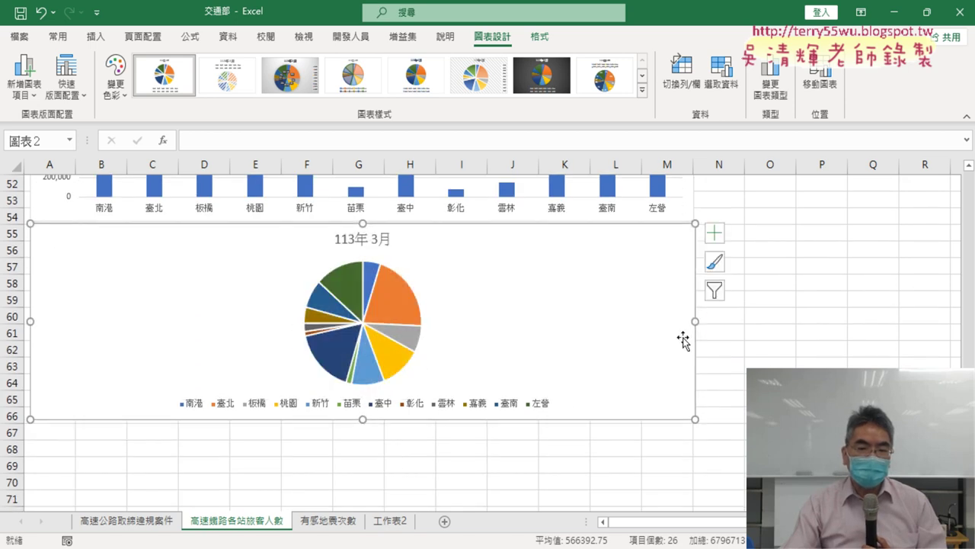
{"action": "left_click_drag", "start_coordinate": [695, 321], "coordinate": [362, 321]}
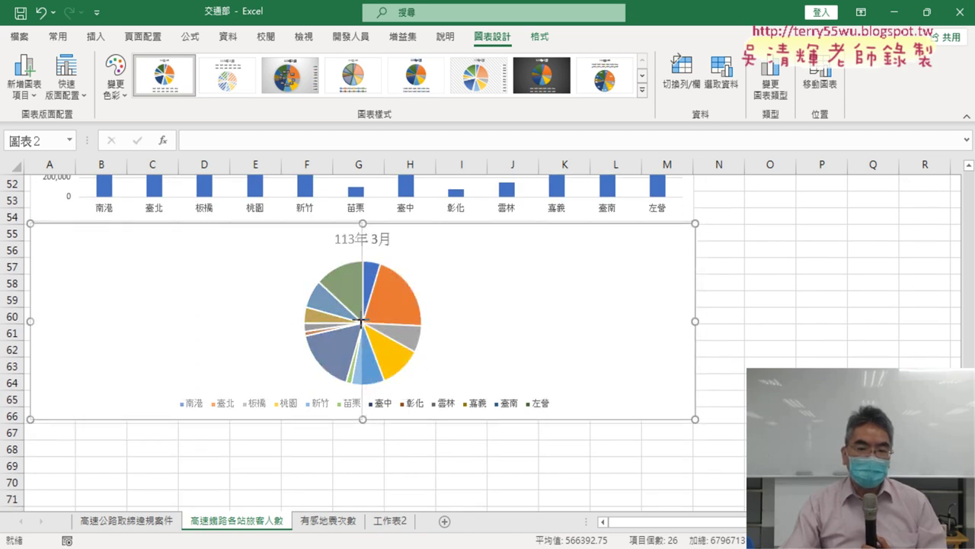
- Narrow the column chart to about column G and place the pie chart beside it
{"action": "scroll", "coordinate": [431, 327], "scroll_direction": "up", "scroll_amount": 2}
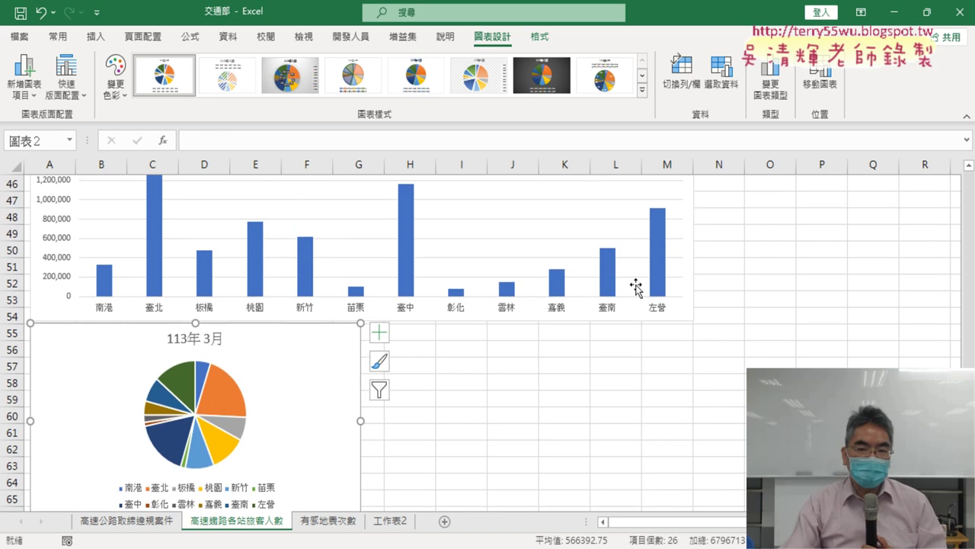
{"action": "left_click", "coordinate": [690, 227]}
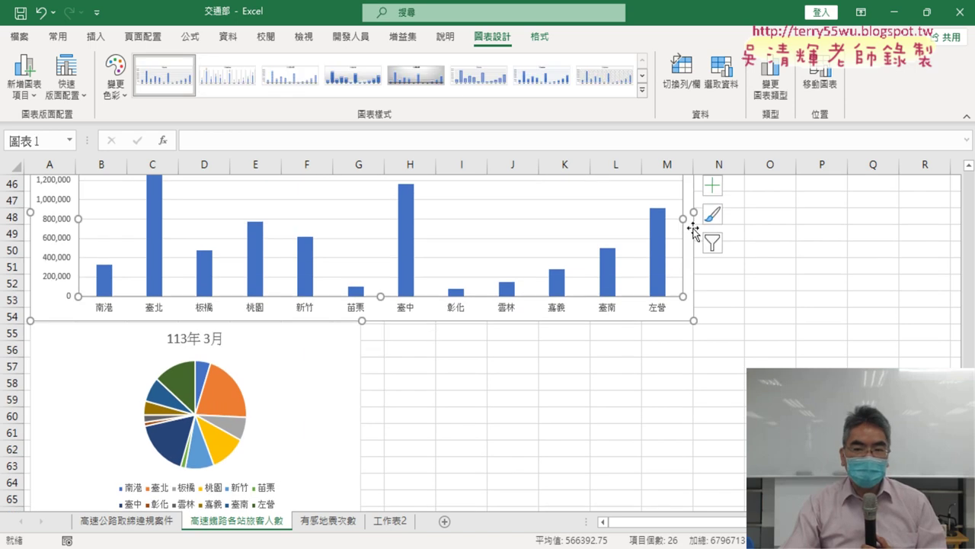
{"action": "left_click", "coordinate": [694, 230]}
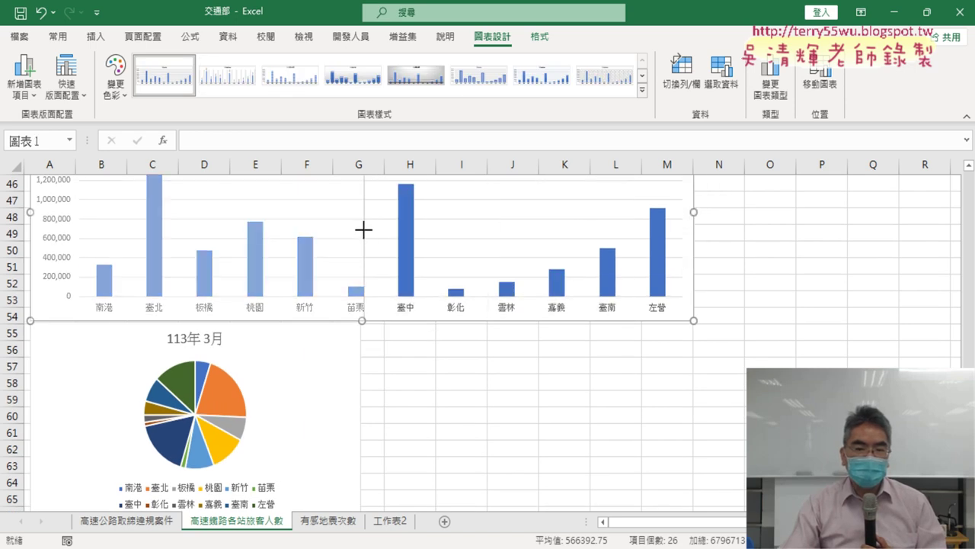
{"action": "left_click_drag", "start_coordinate": [692, 214], "coordinate": [362, 226]}
{"action": "left_click_drag", "start_coordinate": [410, 369], "coordinate": [650, 236]}
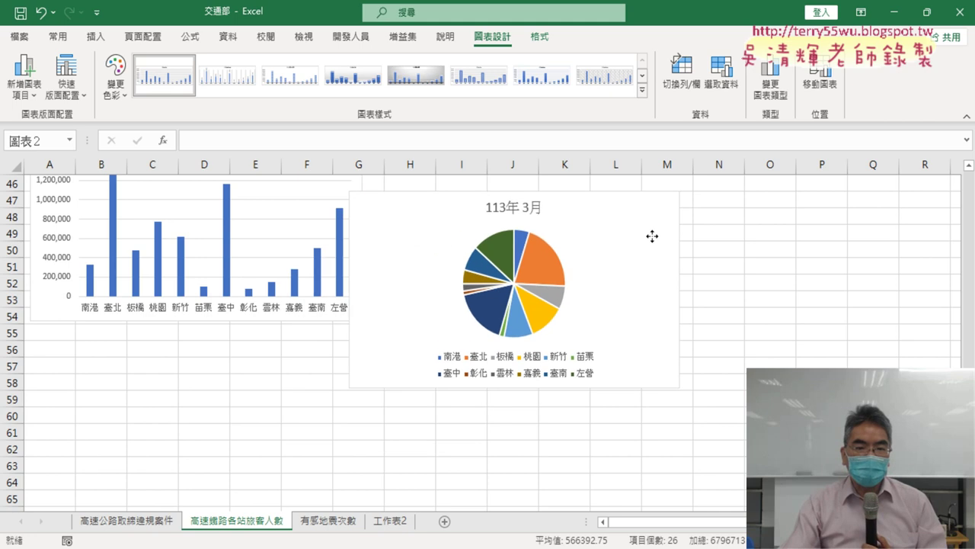
{"action": "scroll", "coordinate": [656, 320], "scroll_direction": "up", "scroll_amount": 2}
{"action": "left_click_drag", "start_coordinate": [658, 324], "coordinate": [650, 238]}
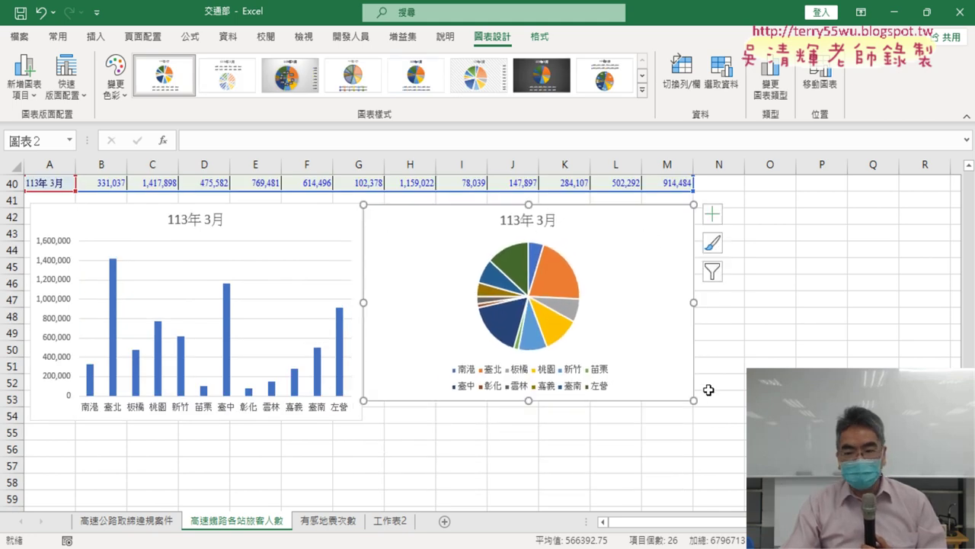
{"action": "left_click_drag", "start_coordinate": [693, 400], "coordinate": [701, 419]}
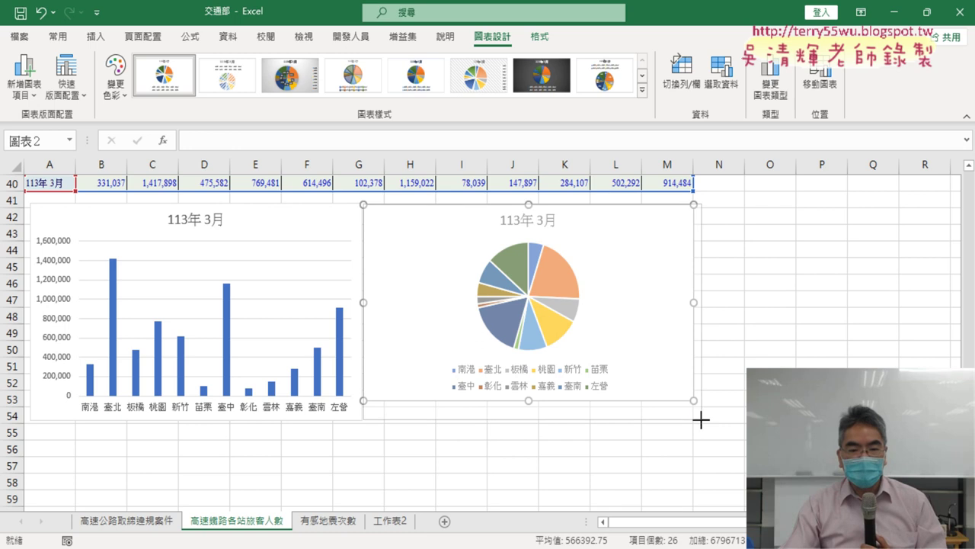
- Add data callouts showing each station name and percentage to the pie slices
{"action": "left_click", "coordinate": [822, 399]}
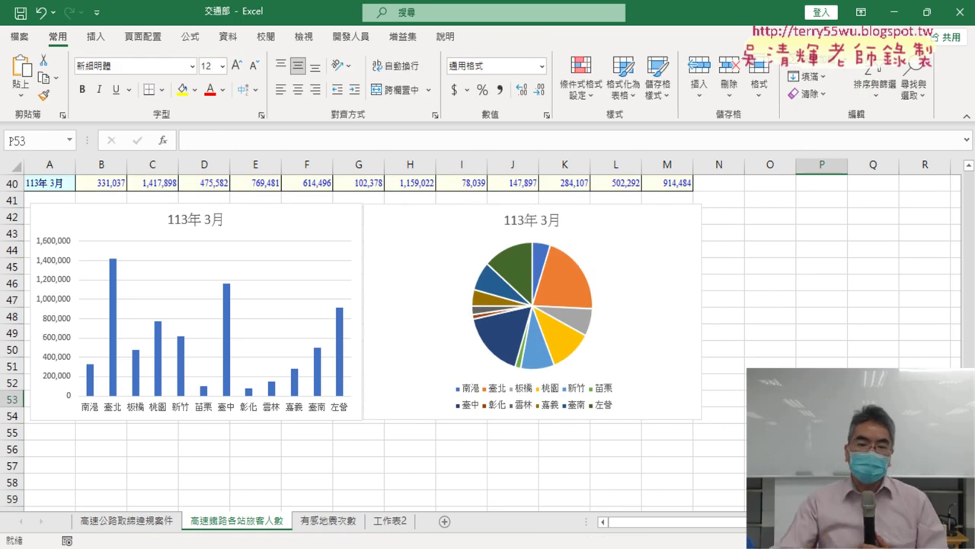
{"action": "right_click", "coordinate": [517, 272]}
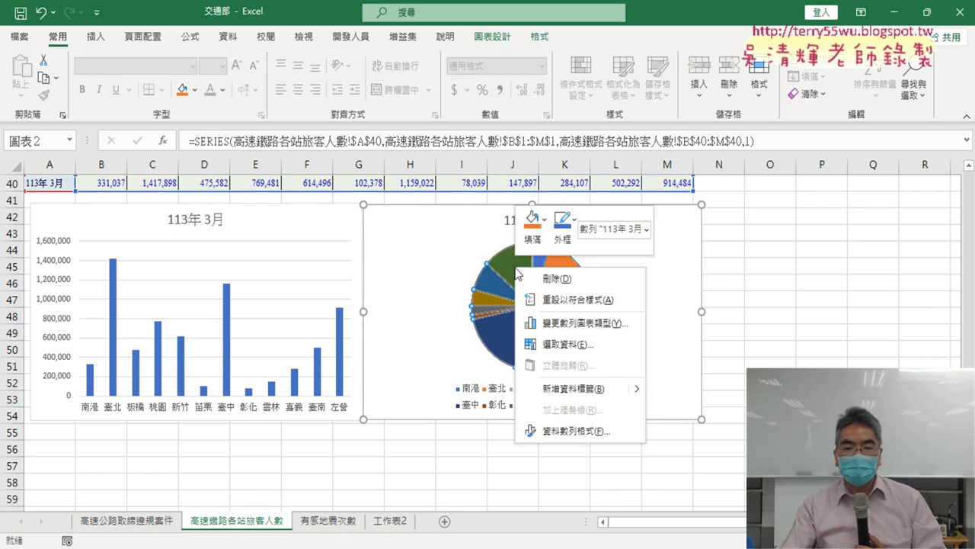
{"action": "mouse_move", "coordinate": [643, 393]}
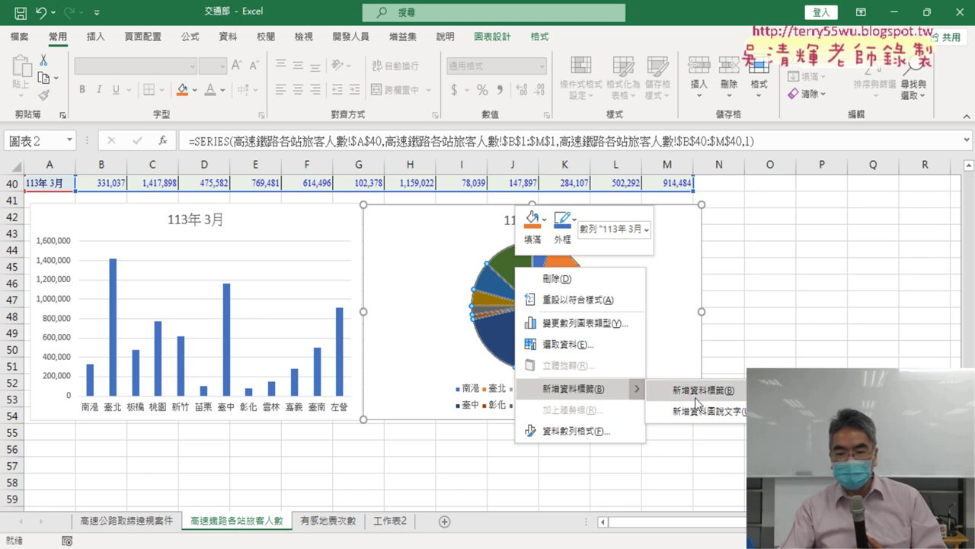
{"action": "left_click", "coordinate": [721, 418]}
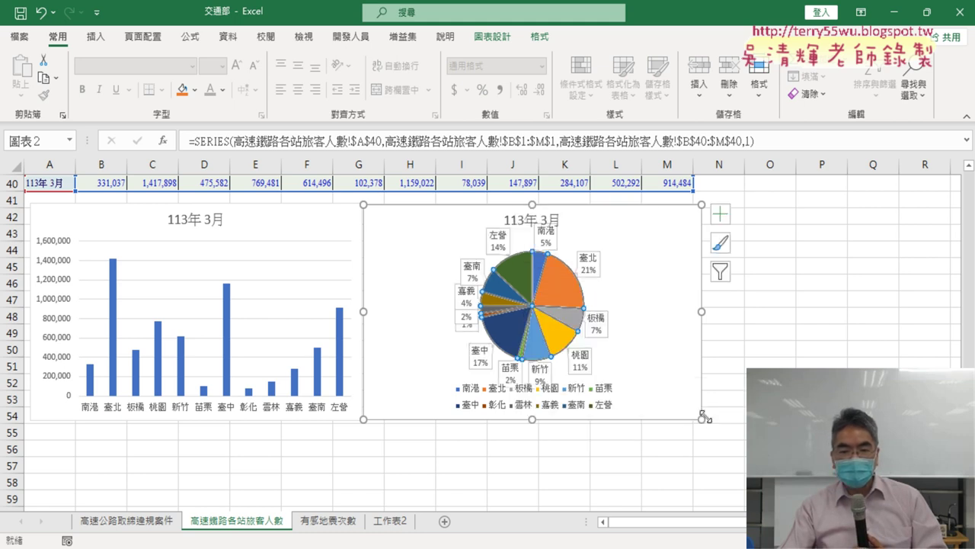
- Remove the legend from the pie chart
{"action": "left_click", "coordinate": [604, 390]}
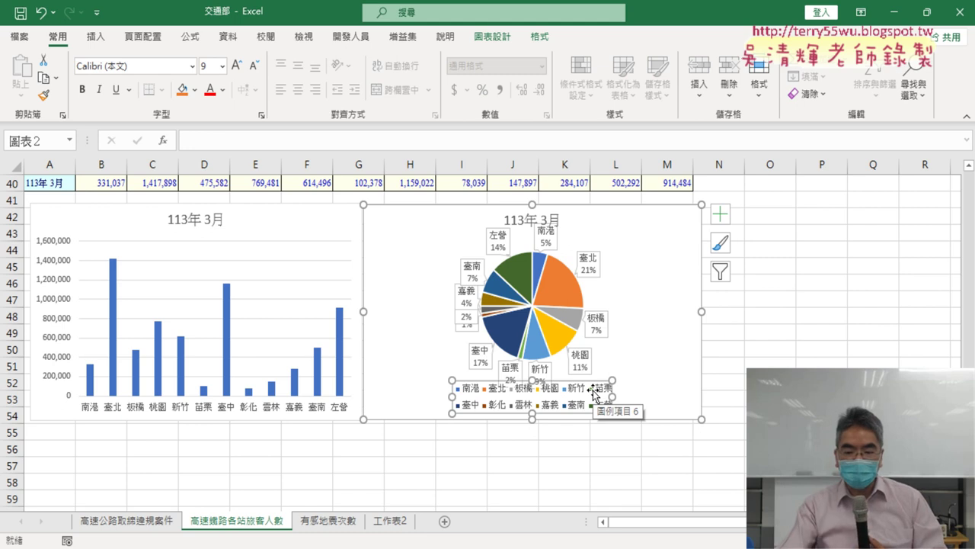
{"action": "left_click", "coordinate": [719, 214]}
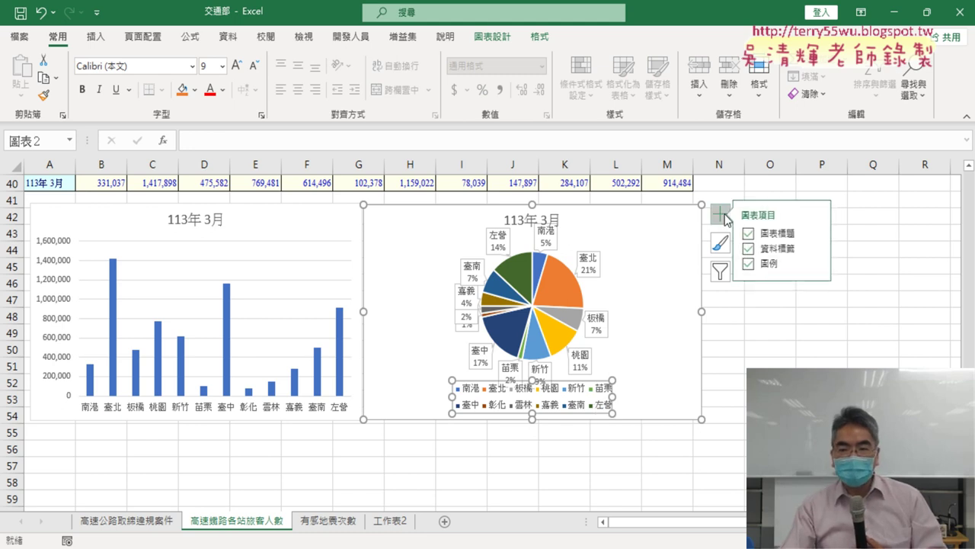
{"action": "left_click", "coordinate": [756, 265]}
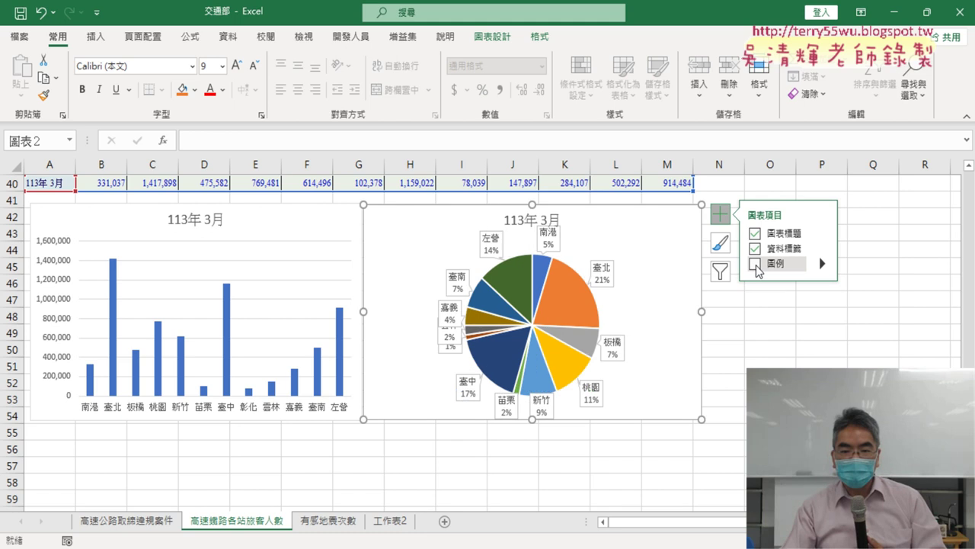
- Nudge the column chart and the pie chart slightly left so they line up below row 40
{"action": "left_click", "coordinate": [769, 333]}
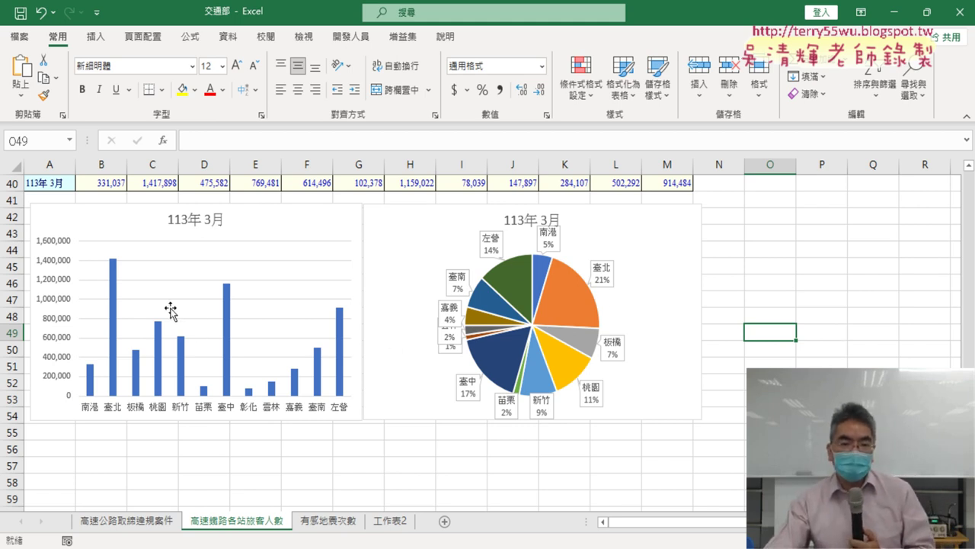
{"action": "left_click", "coordinate": [688, 322]}
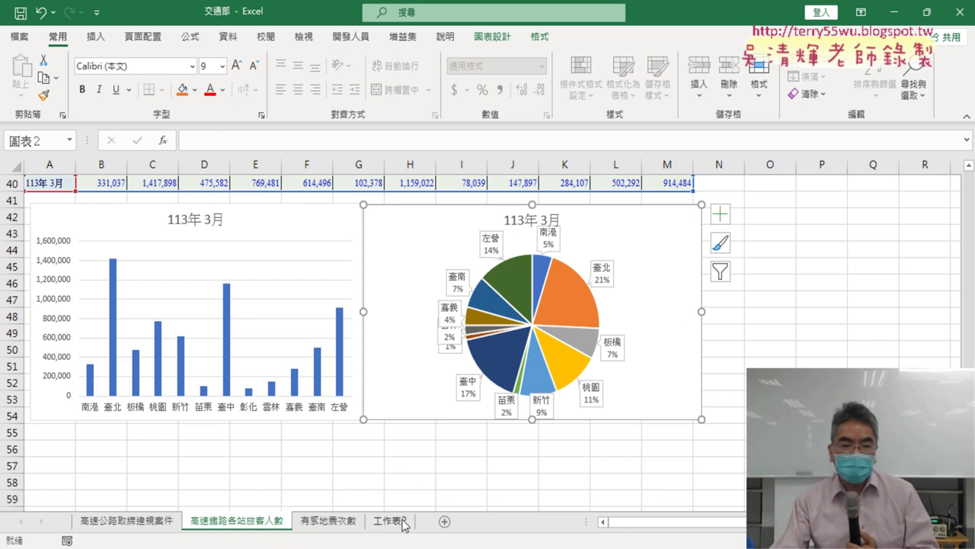
{"action": "left_click_drag", "start_coordinate": [237, 221], "coordinate": [232, 217]}
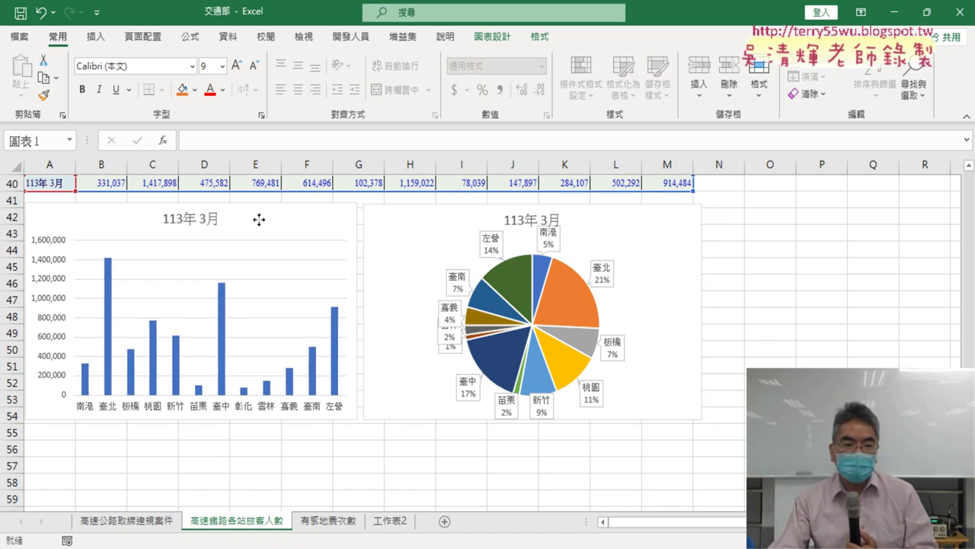
{"action": "left_click_drag", "start_coordinate": [403, 222], "coordinate": [405, 225]}
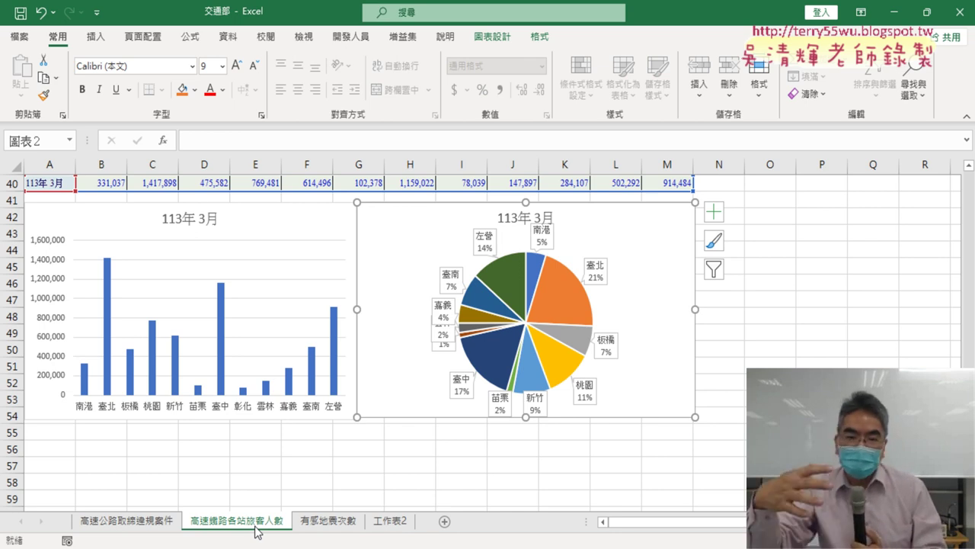
{"action": "left_click", "coordinate": [281, 217]}
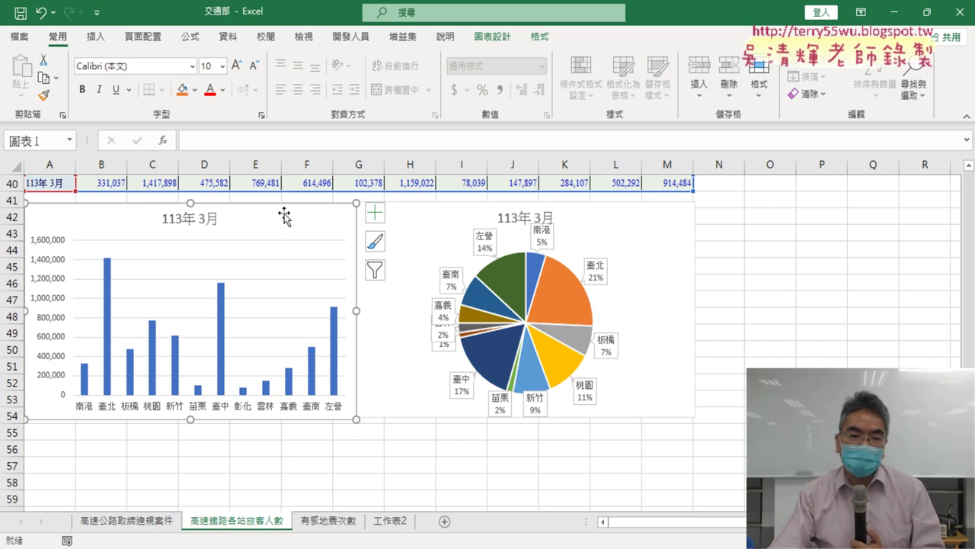
{"action": "scroll", "coordinate": [284, 217], "scroll_direction": "up", "scroll_amount": 3}
{"action": "scroll", "coordinate": [285, 216], "scroll_direction": "up", "scroll_amount": 2}
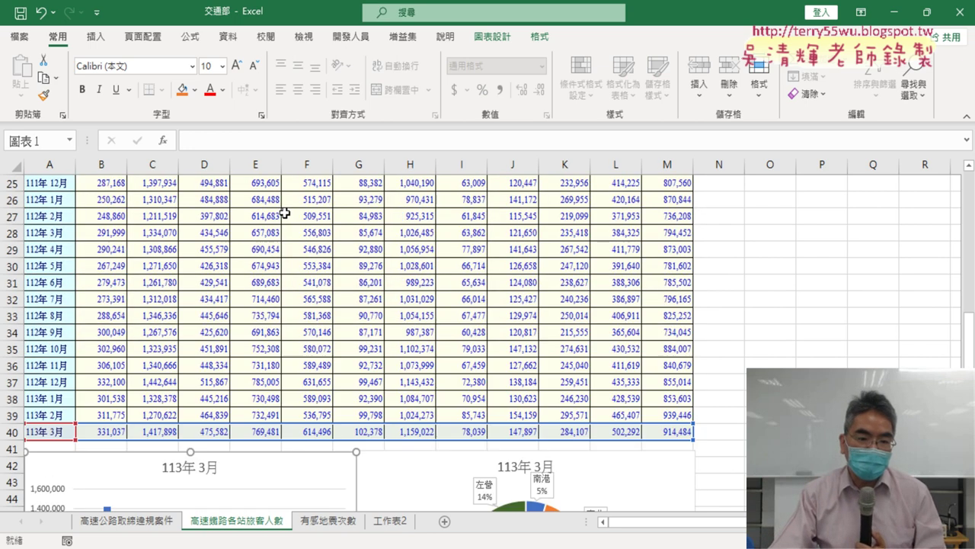
{"action": "scroll", "coordinate": [284, 214], "scroll_direction": "up", "scroll_amount": 3}
{"action": "scroll", "coordinate": [284, 214], "scroll_direction": "down", "scroll_amount": 4}
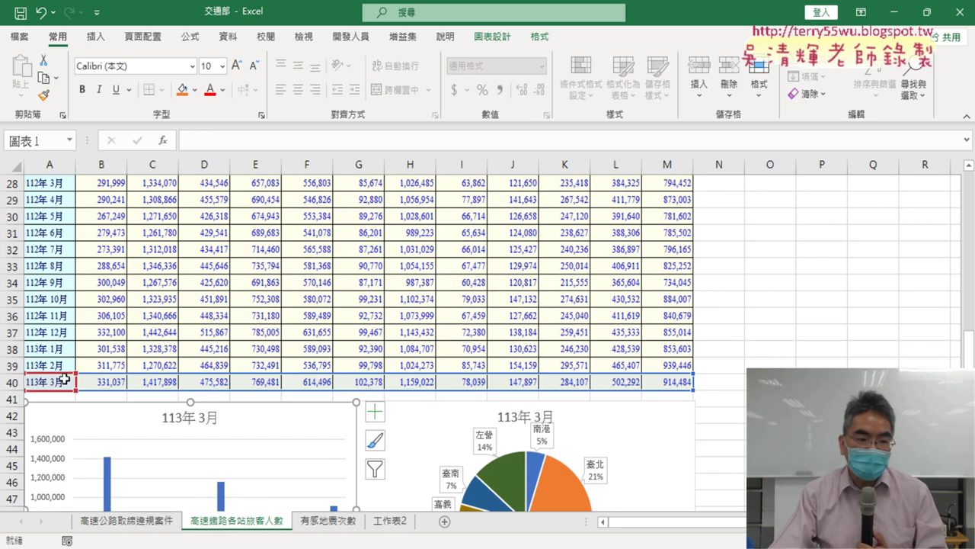
{"action": "left_click", "coordinate": [35, 382]}
{"action": "left_click_drag", "start_coordinate": [35, 382], "coordinate": [681, 383]}
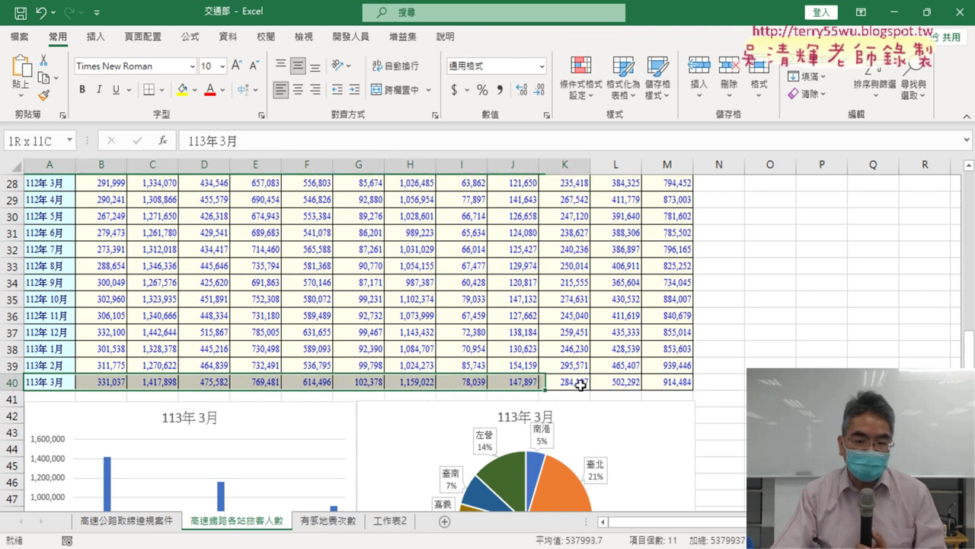
{"action": "scroll", "coordinate": [134, 234], "scroll_direction": "up", "scroll_amount": 8}
{"action": "scroll", "coordinate": [134, 234], "scroll_direction": "up", "scroll_amount": 1}
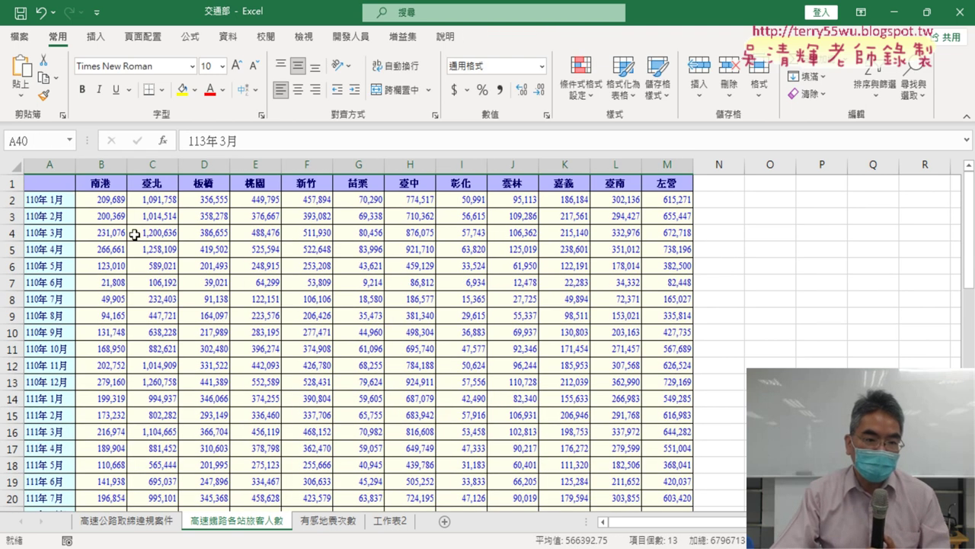
{"action": "left_click_drag", "start_coordinate": [45, 181], "coordinate": [667, 183]}
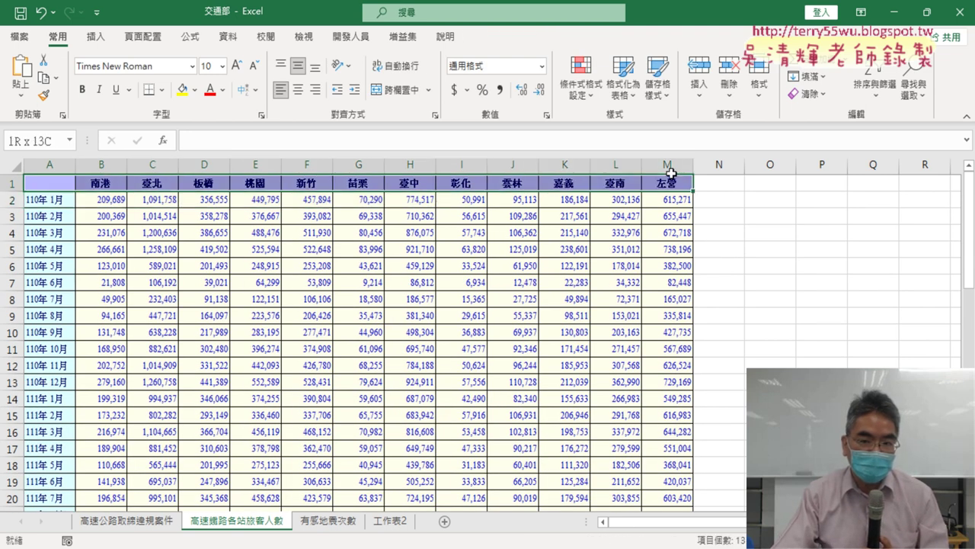
{"action": "scroll", "coordinate": [517, 321], "scroll_direction": "down", "scroll_amount": 4}
{"action": "scroll", "coordinate": [516, 320], "scroll_direction": "down", "scroll_amount": 5}
{"action": "scroll", "coordinate": [185, 364], "scroll_direction": "down", "scroll_amount": 1}
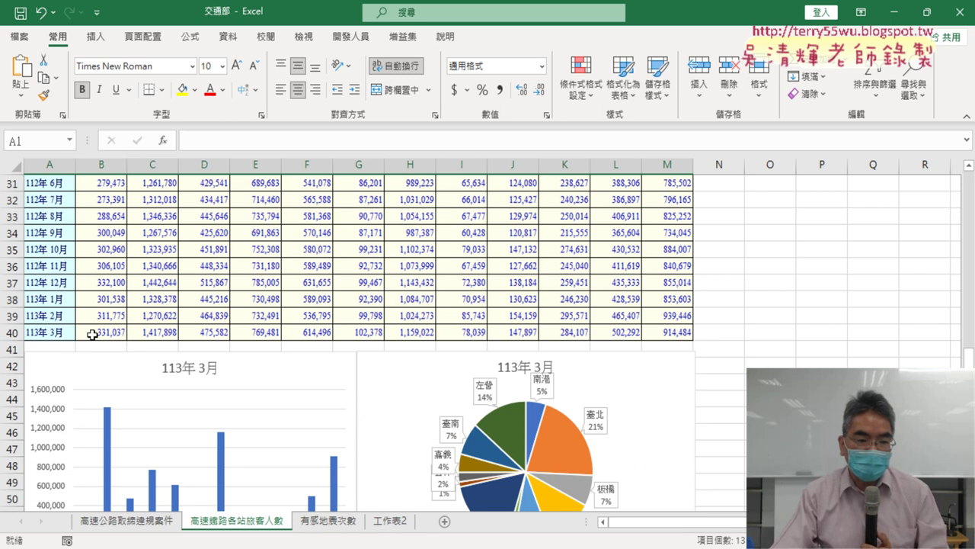
{"action": "scroll", "coordinate": [708, 363], "scroll_direction": "up", "scroll_amount": 4}
{"action": "scroll", "coordinate": [708, 363], "scroll_direction": "up", "scroll_amount": 6}
{"action": "scroll", "coordinate": [708, 364], "scroll_direction": "up", "scroll_amount": 1}
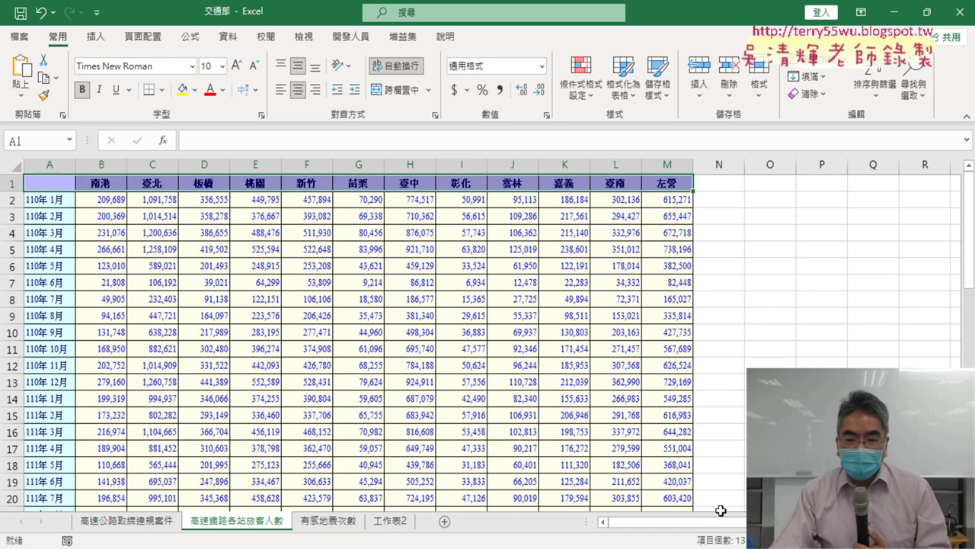
{"action": "scroll", "coordinate": [721, 510], "scroll_direction": "right", "scroll_amount": 1}
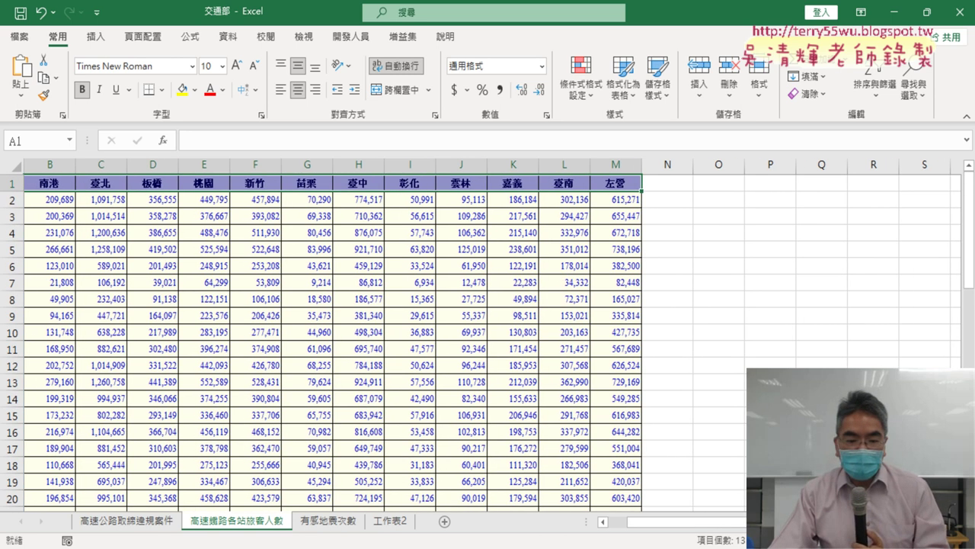
{"action": "scroll", "coordinate": [602, 203], "scroll_direction": "right", "scroll_amount": 1}
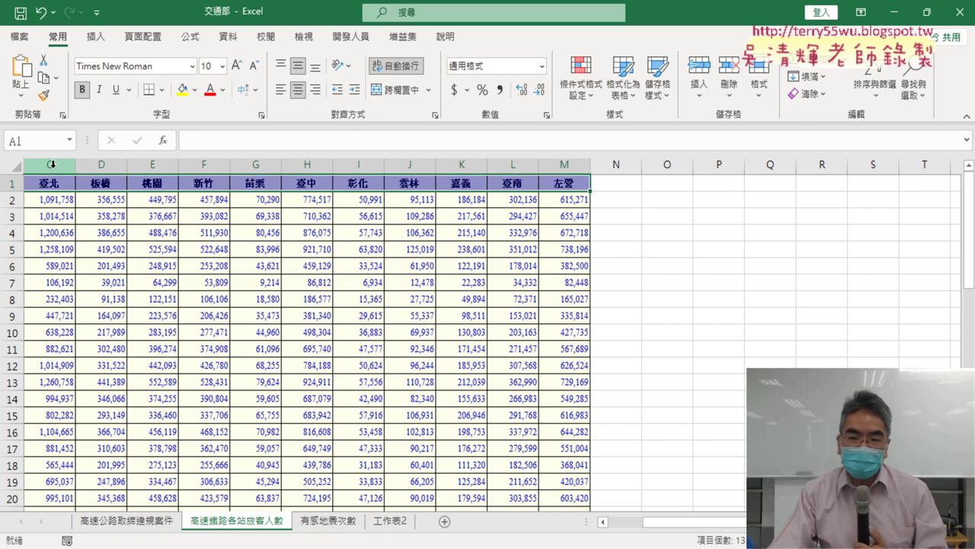
{"action": "left_click_drag", "start_coordinate": [658, 182], "coordinate": [875, 185]}
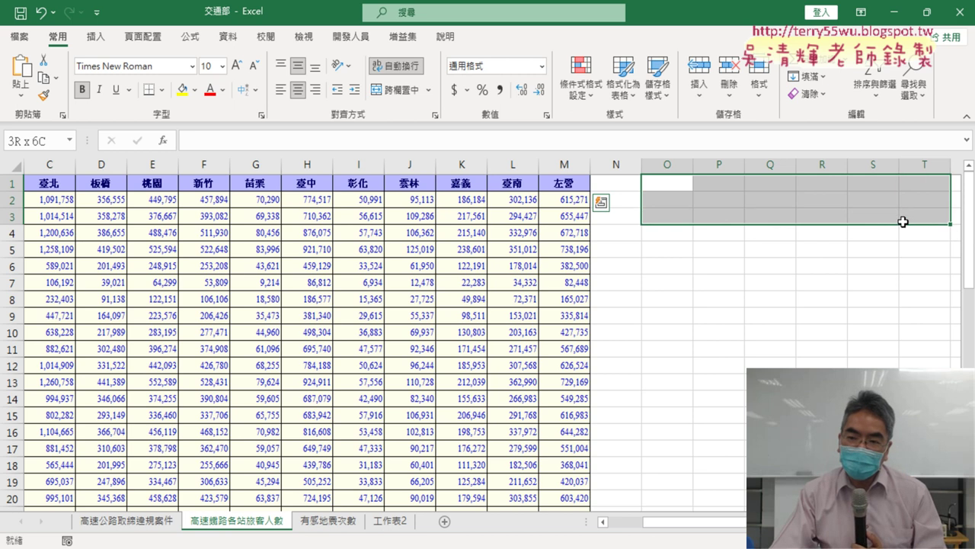
{"action": "left_click_drag", "start_coordinate": [875, 185], "coordinate": [895, 251]}
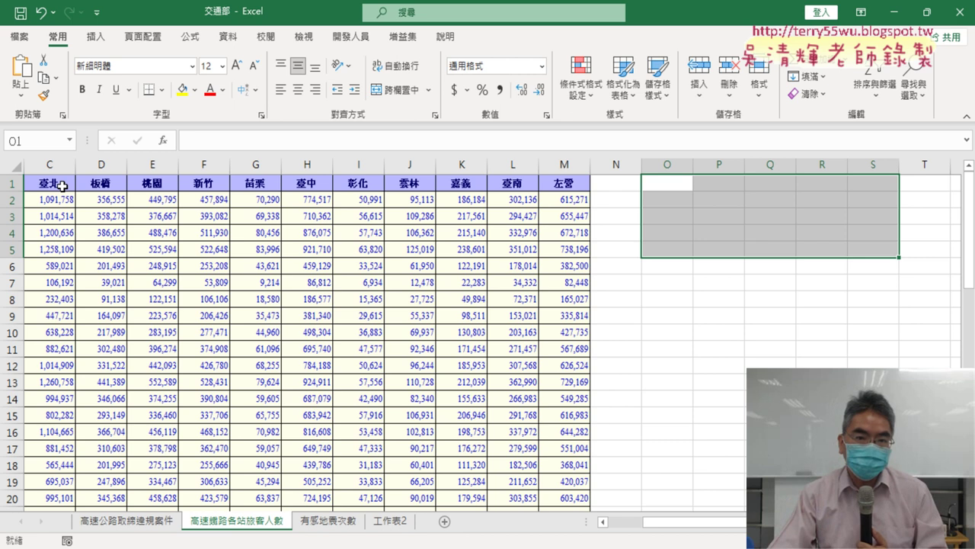
{"action": "left_click", "coordinate": [354, 38]}
- Open the VBA editor and select the 台北折線圖 macro code in Module1
{"action": "left_click", "coordinate": [37, 80]}
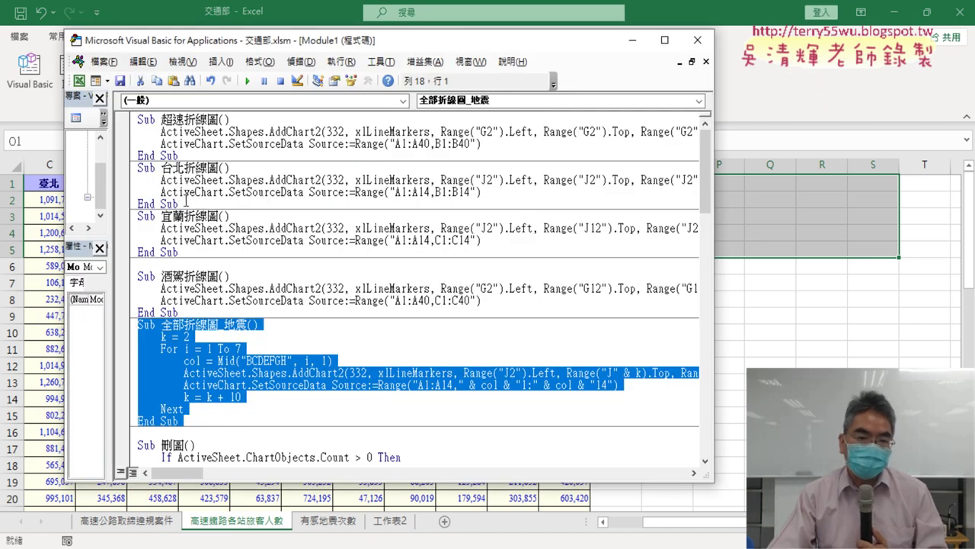
{"action": "left_click_drag", "start_coordinate": [185, 201], "coordinate": [126, 167]}
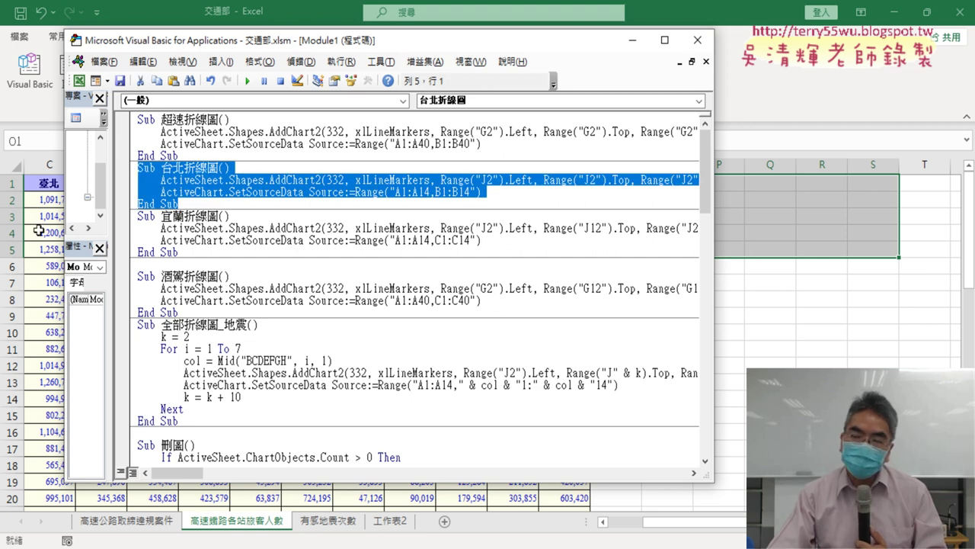
{"action": "key", "text": "alt+F11"}
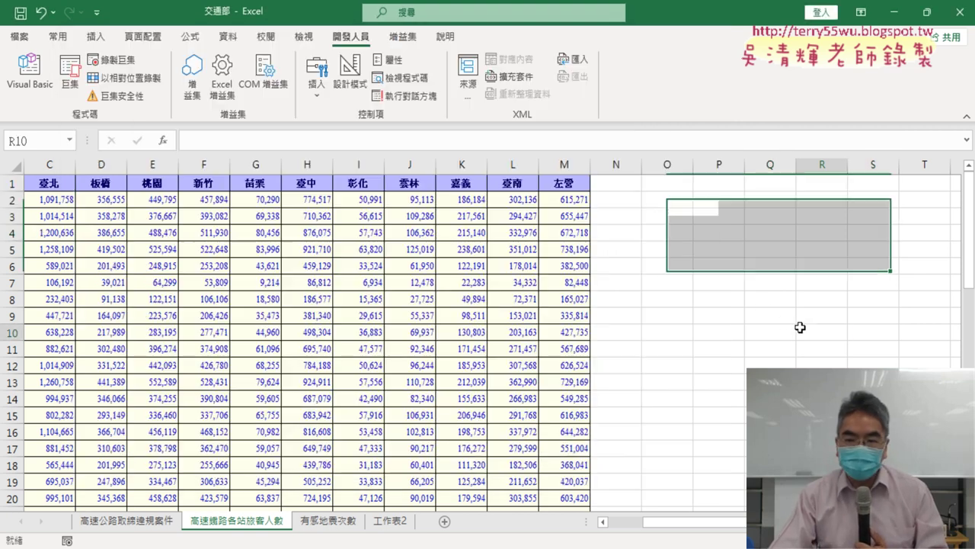
- Make O1 the active cell on the worksheet, then return to the VBA editor
{"action": "left_click", "coordinate": [675, 185]}
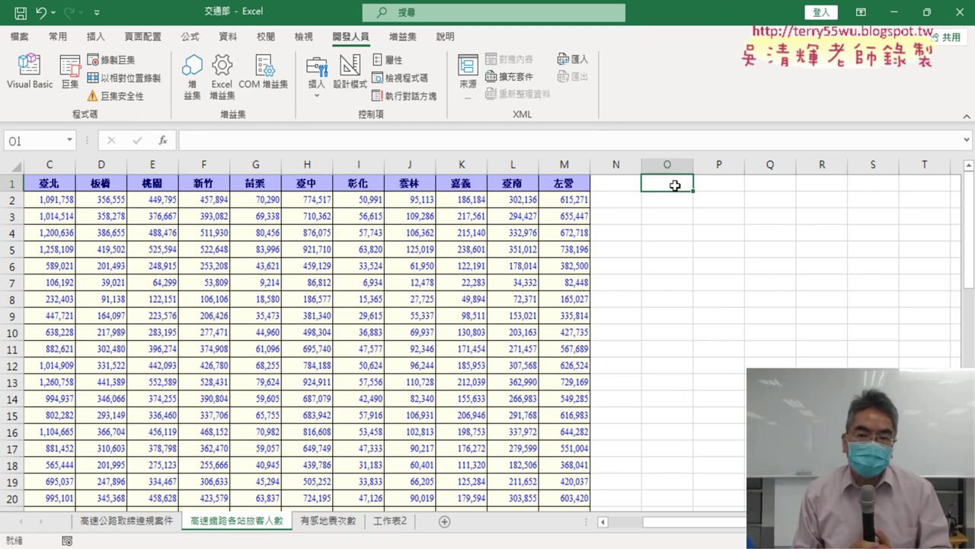
{"action": "left_click", "coordinate": [618, 164]}
{"action": "left_click", "coordinate": [668, 185]}
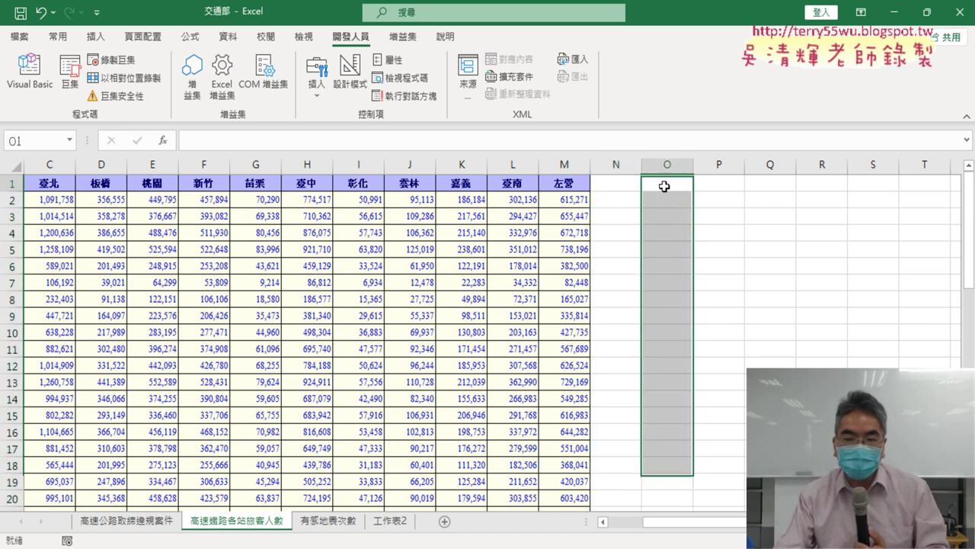
{"action": "left_click_drag", "start_coordinate": [663, 524], "coordinate": [647, 528]}
{"action": "left_click", "coordinate": [46, 87]}
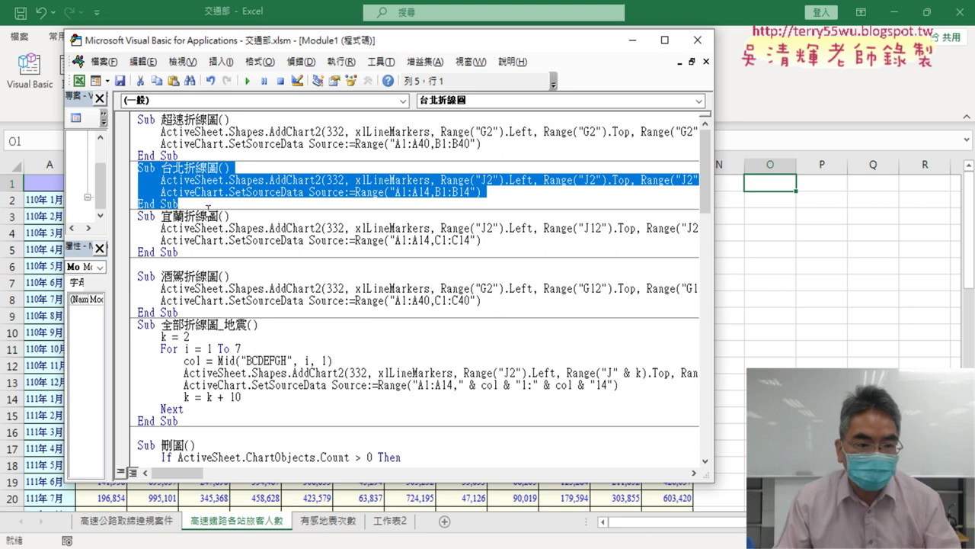
- Copy the 台北折線圖 macro below 宜蘭折線圖 and rename the copy 南港折線圖
{"action": "left_click_drag", "start_coordinate": [131, 253], "coordinate": [128, 170]}
{"action": "key", "text": "ctrl+c"}
{"action": "left_click", "coordinate": [175, 266]}
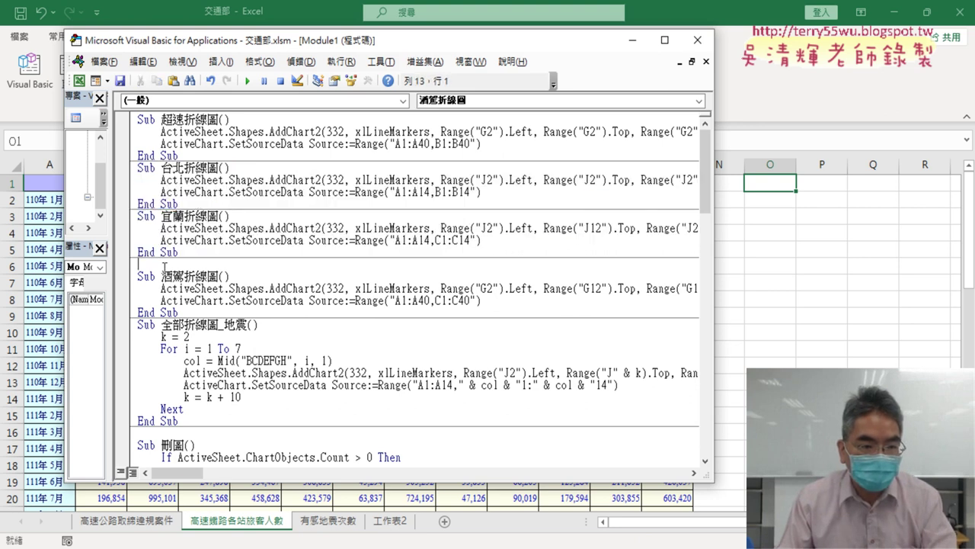
{"action": "key", "text": "ctrl+v"}
{"action": "double_click", "coordinate": [173, 264]}
{"action": "type", "text": "ㄋ"}
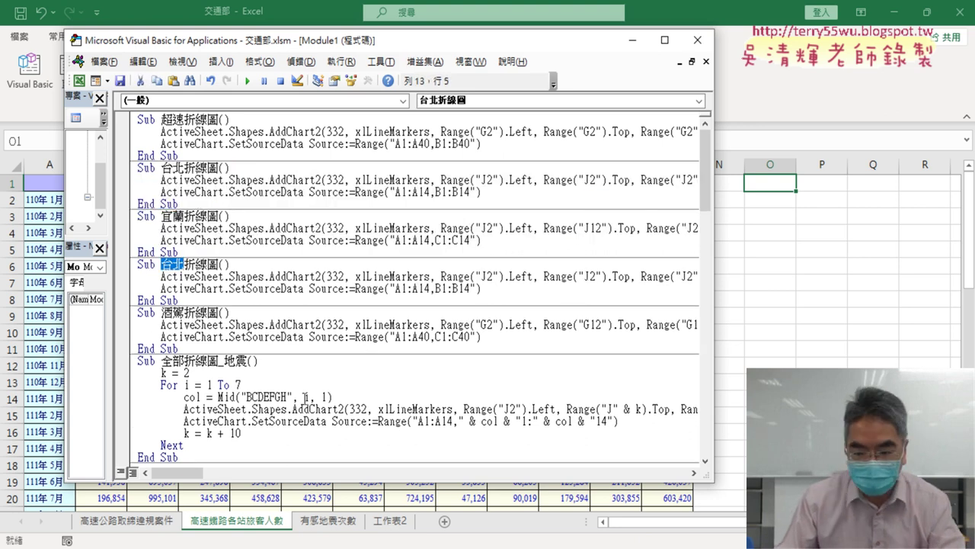
{"action": "type", "text": "南港"}
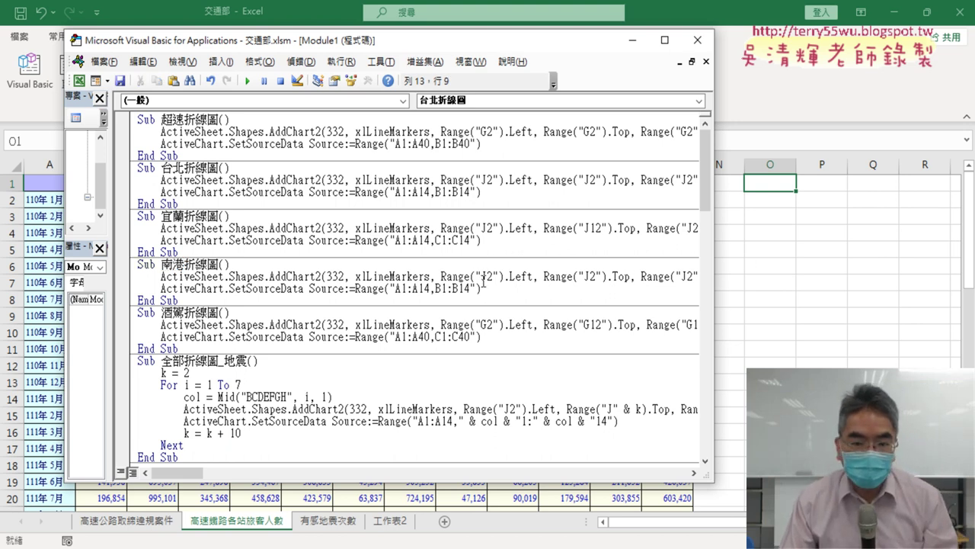
- Change the chart's Left, Top, Width and Height references from J2 to O1
{"action": "left_click_drag", "start_coordinate": [487, 276], "coordinate": [481, 276]}
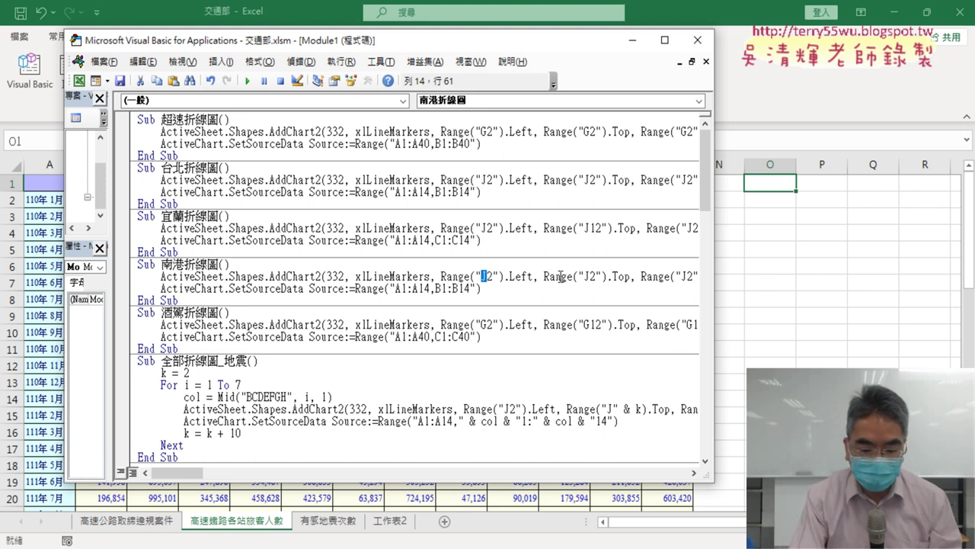
{"action": "type", "text": "O"}
{"action": "key", "text": "Delete"}
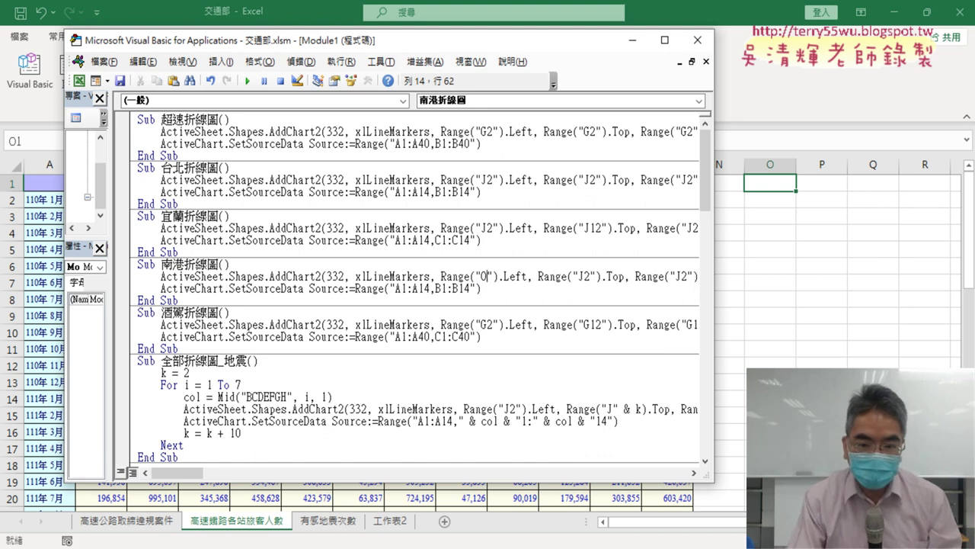
{"action": "type", "text": "1"}
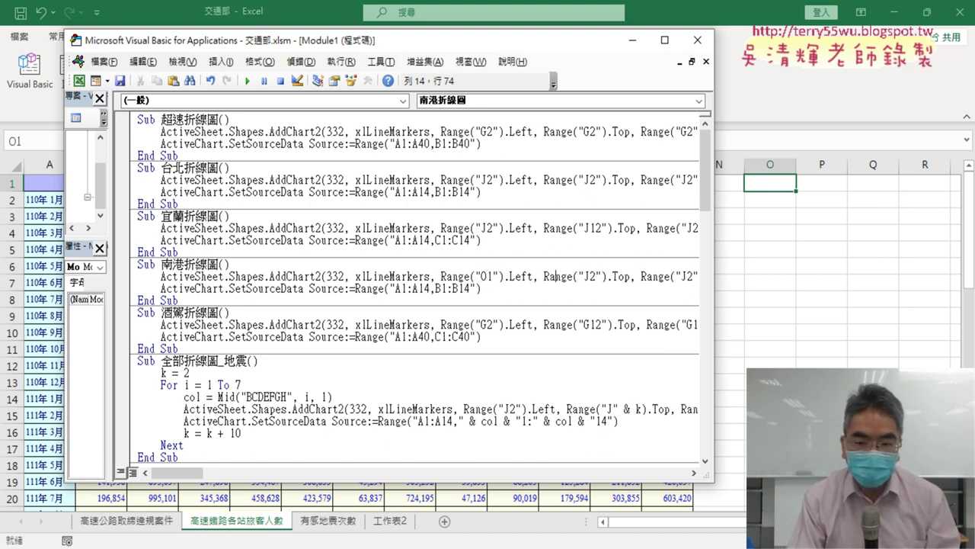
{"action": "key", "text": "Delete"}
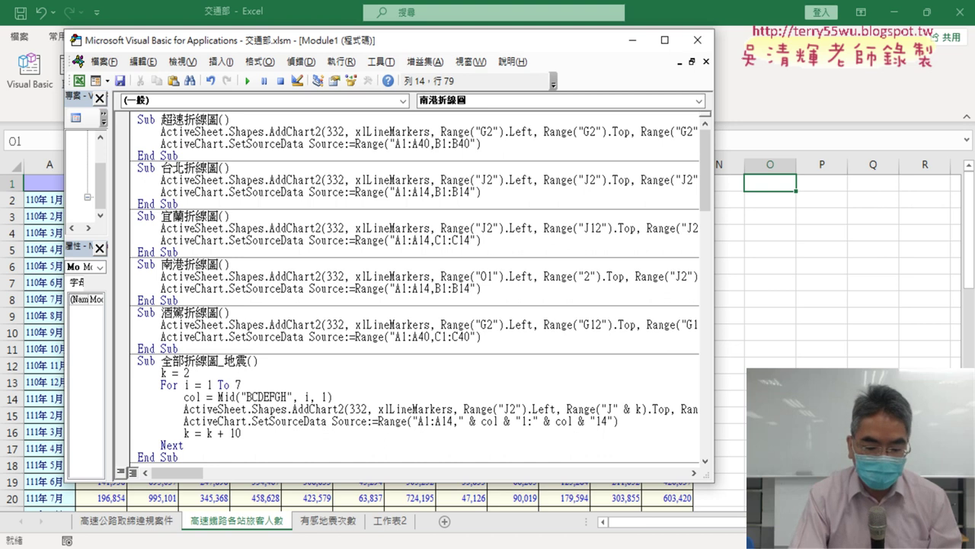
{"action": "type", "text": "O"}
{"action": "key", "text": "Delete"}
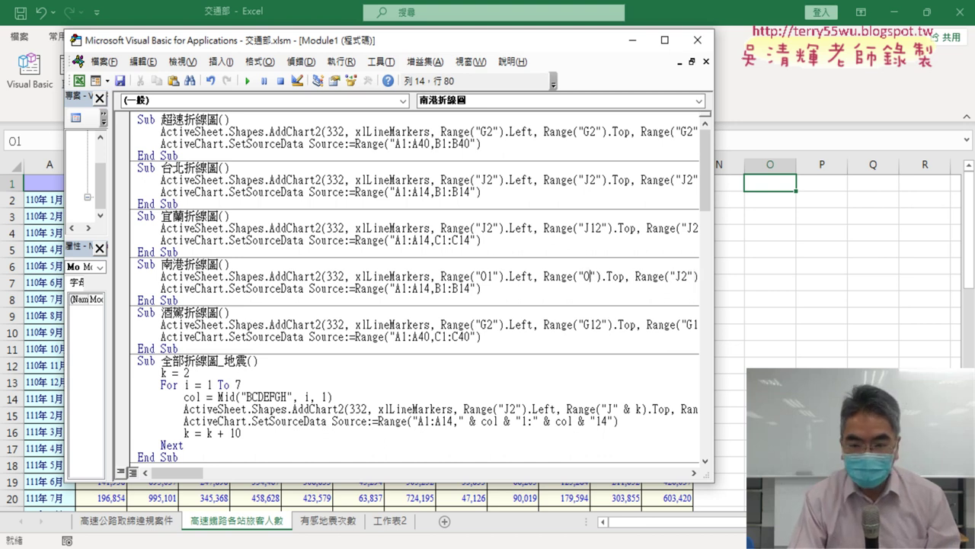
{"action": "type", "text": "1"}
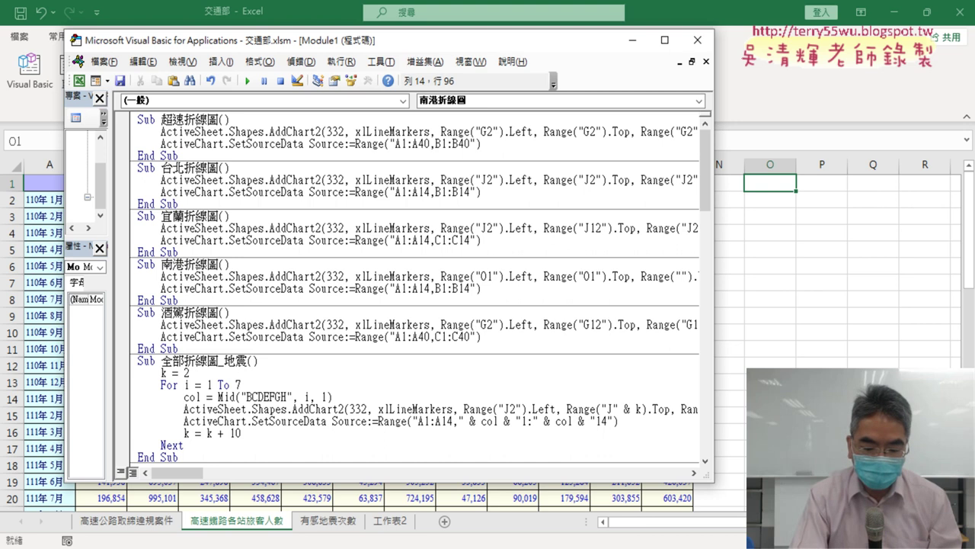
{"action": "type", "text": "O1"}
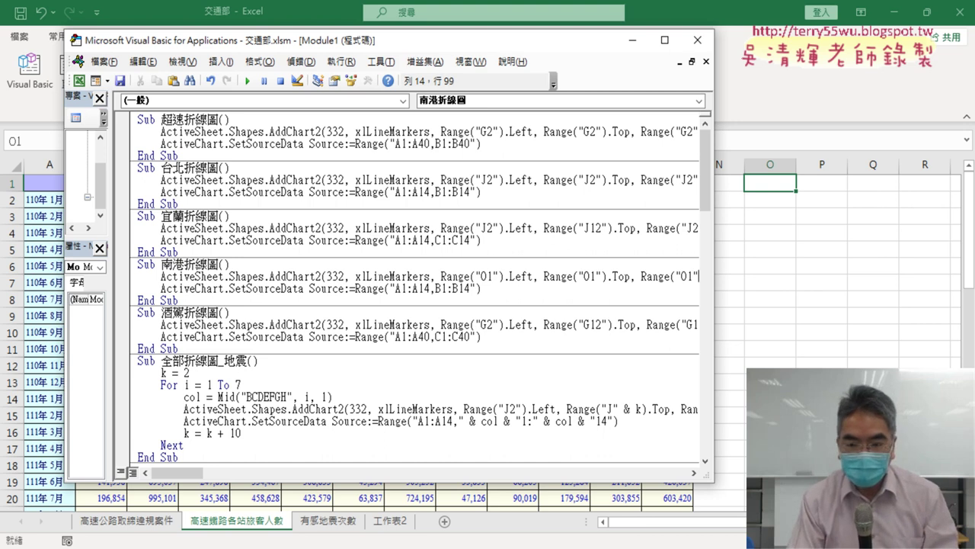
{"action": "key", "text": "Right"}
{"action": "key", "text": "Right"}
{"action": "key", "text": "Right"}
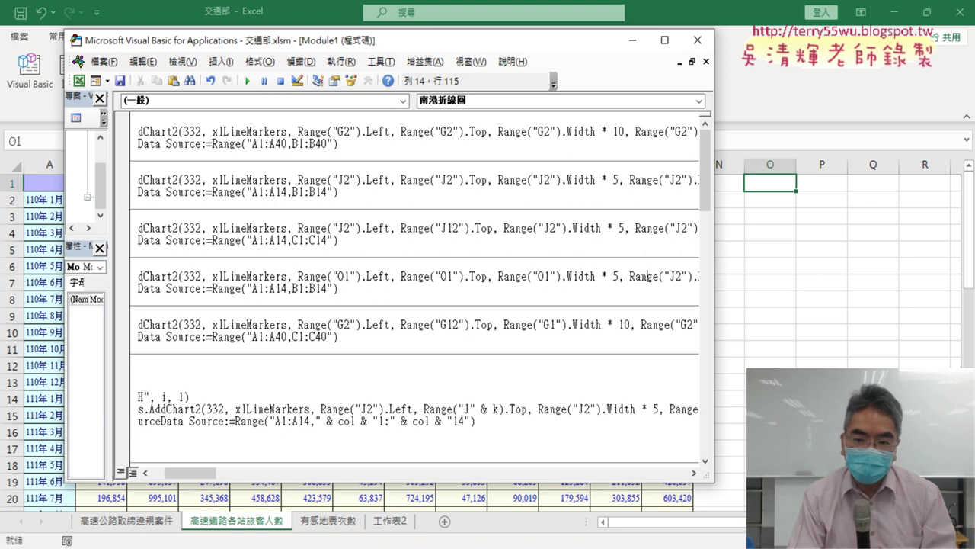
{"action": "key", "text": "Right"}
{"action": "key", "text": "Delete"}
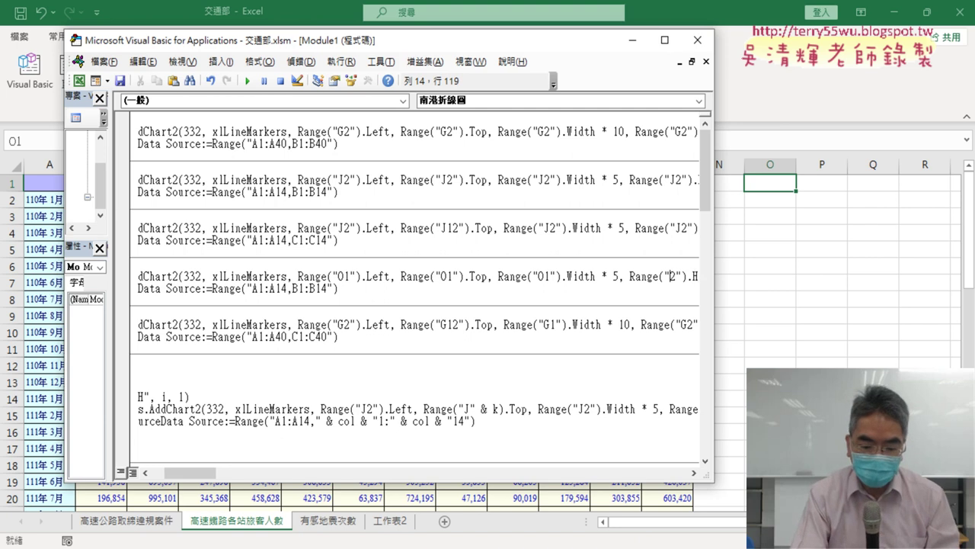
{"action": "type", "text": "O1"}
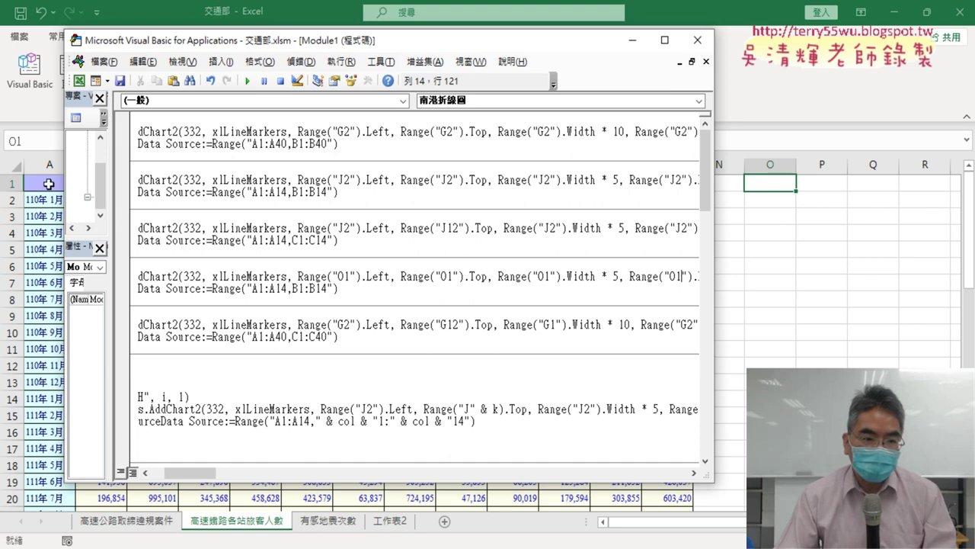
- Confirm the data ends at row 40, then change the source range to A1:A40,B1:B40
{"action": "left_click", "coordinate": [48, 184]}
{"action": "left_click", "coordinate": [48, 198]}
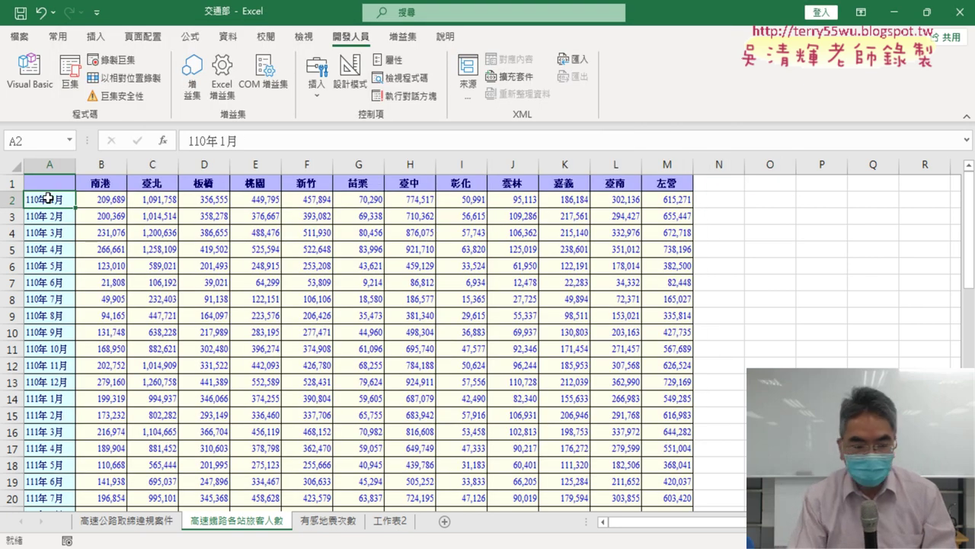
{"action": "key", "text": "ctrl+Down"}
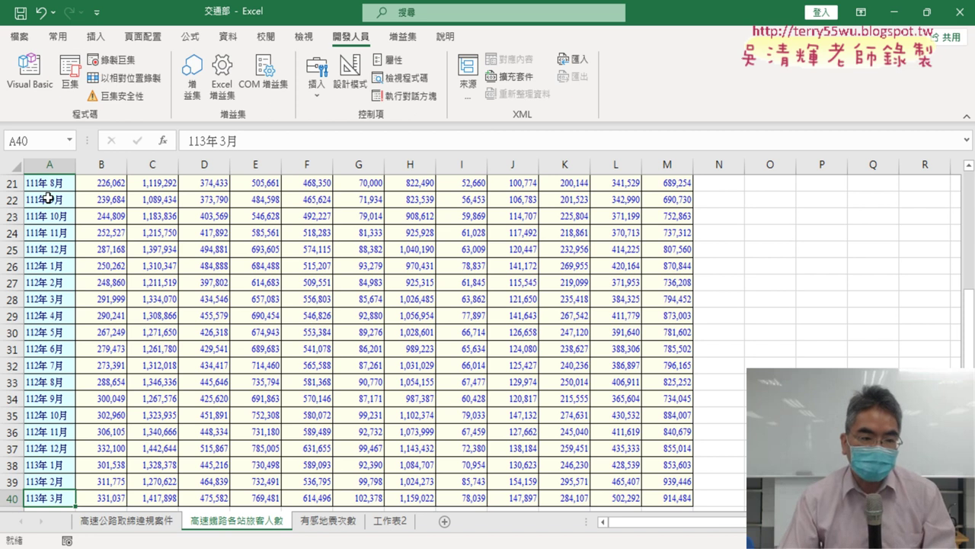
{"action": "left_click", "coordinate": [29, 72]}
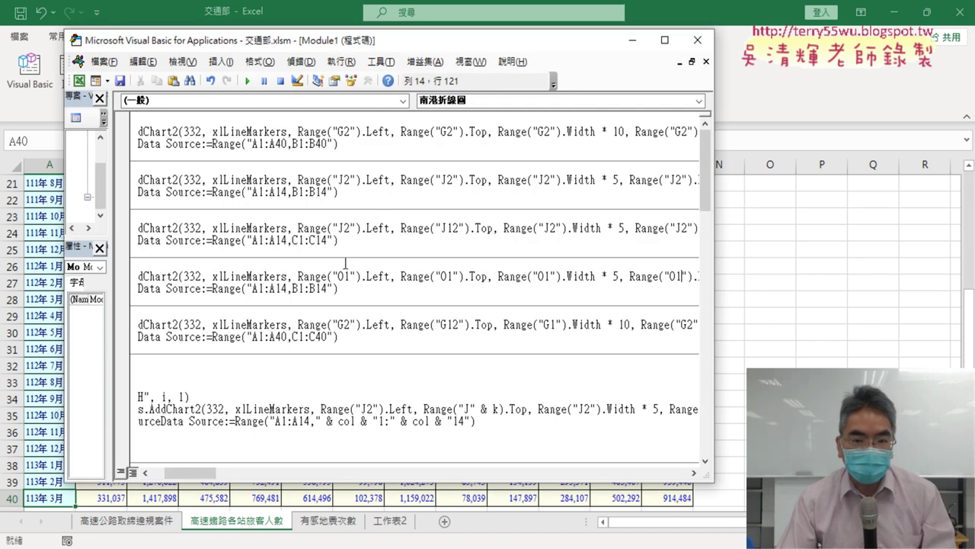
{"action": "mouse_move", "coordinate": [288, 288]}
{"action": "left_mouse_down"}
{"action": "mouse_move", "coordinate": [273, 288]}
{"action": "mouse_move", "coordinate": [320, 288]}
{"action": "left_mouse_up"}
{"action": "type", "text": "40"}
{"action": "type", "text": "40"}
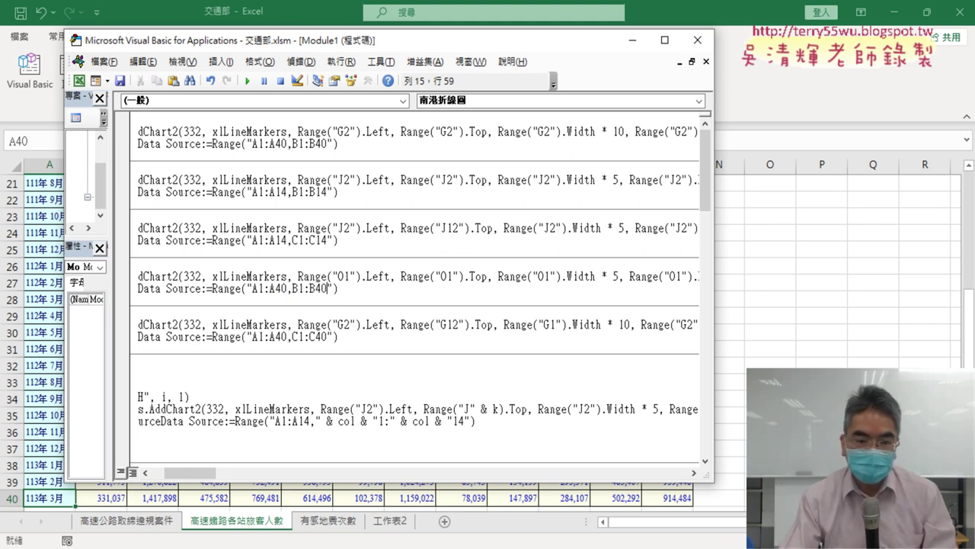
{"action": "left_click", "coordinate": [348, 288]}
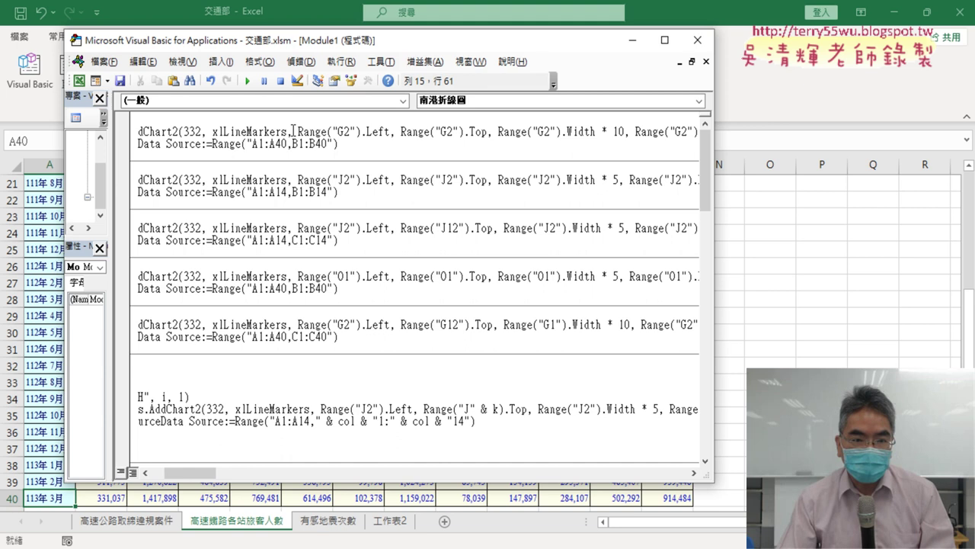
- Run the 南港折線圖 macro and view the new line chart at O1
{"action": "left_click", "coordinate": [246, 80]}
{"action": "left_click_drag", "start_coordinate": [717, 281], "coordinate": [407, 281]}
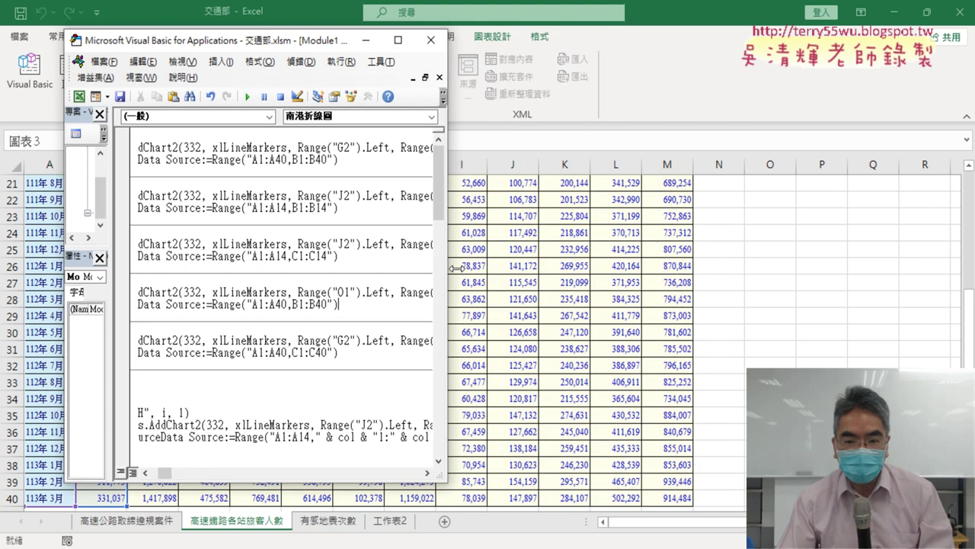
{"action": "left_click_drag", "start_coordinate": [969, 327], "coordinate": [971, 200]}
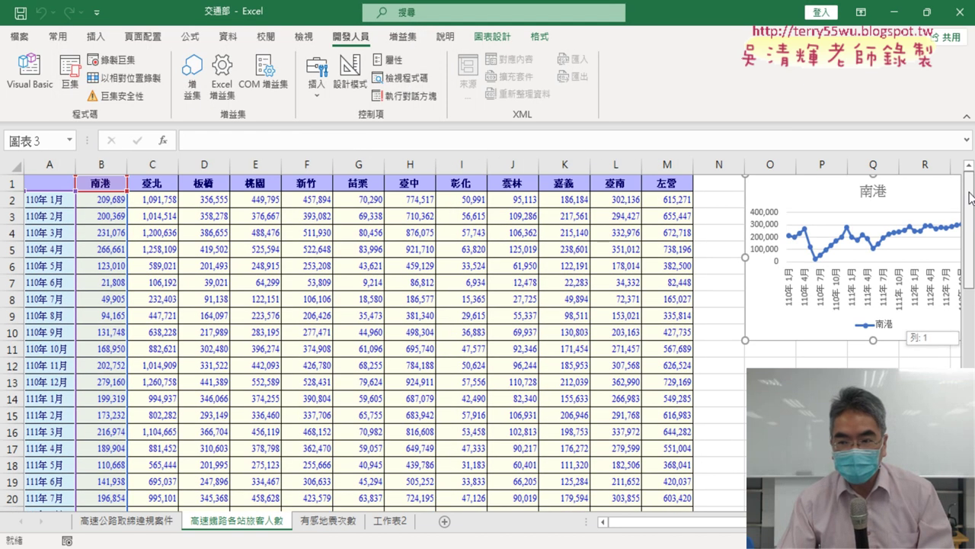
{"action": "left_click_drag", "start_coordinate": [727, 524], "coordinate": [742, 524]}
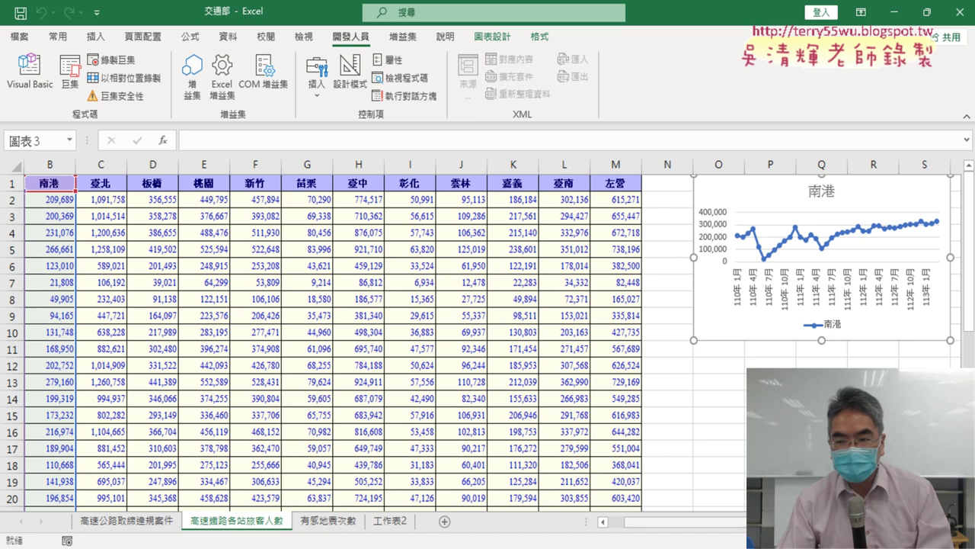
{"action": "scroll", "coordinate": [488, 335], "scroll_direction": "right", "scroll_amount": 3}
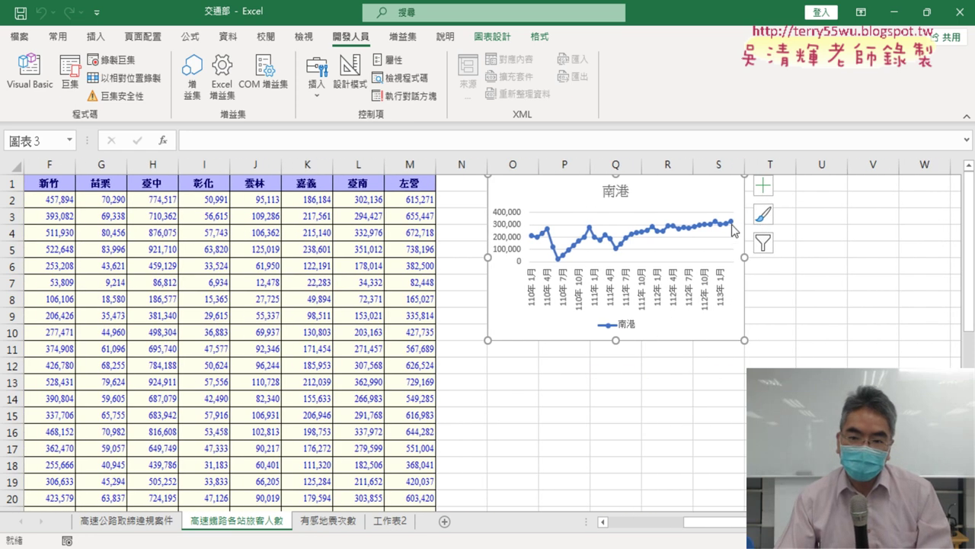
- Deselect the chart and look over the sheet, leaving the sheet name unchanged
{"action": "left_click", "coordinate": [579, 387]}
{"action": "mouse_move", "coordinate": [511, 348]}
{"action": "left_mouse_down"}
{"action": "mouse_move", "coordinate": [723, 384]}
{"action": "mouse_move", "coordinate": [733, 454]}
{"action": "left_mouse_up"}
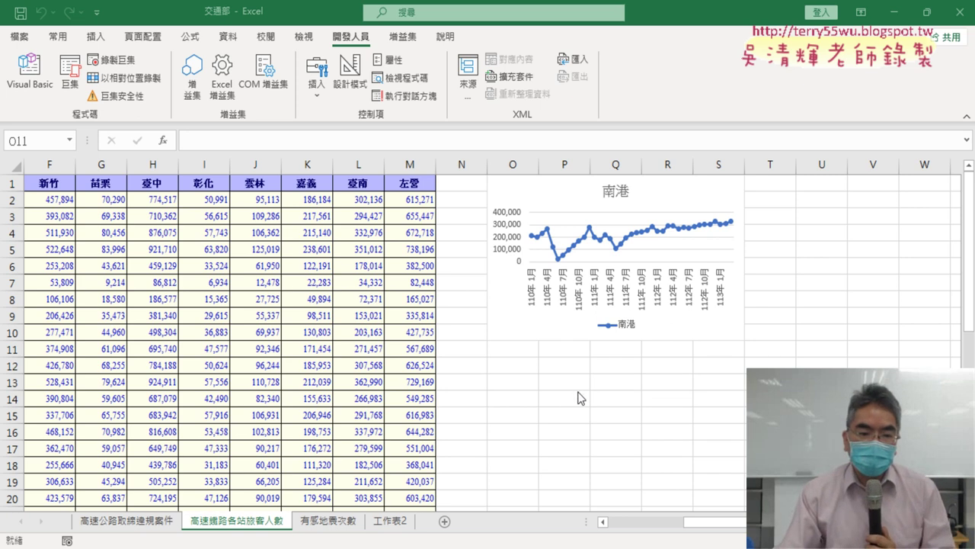
{"action": "double_click", "coordinate": [252, 526]}
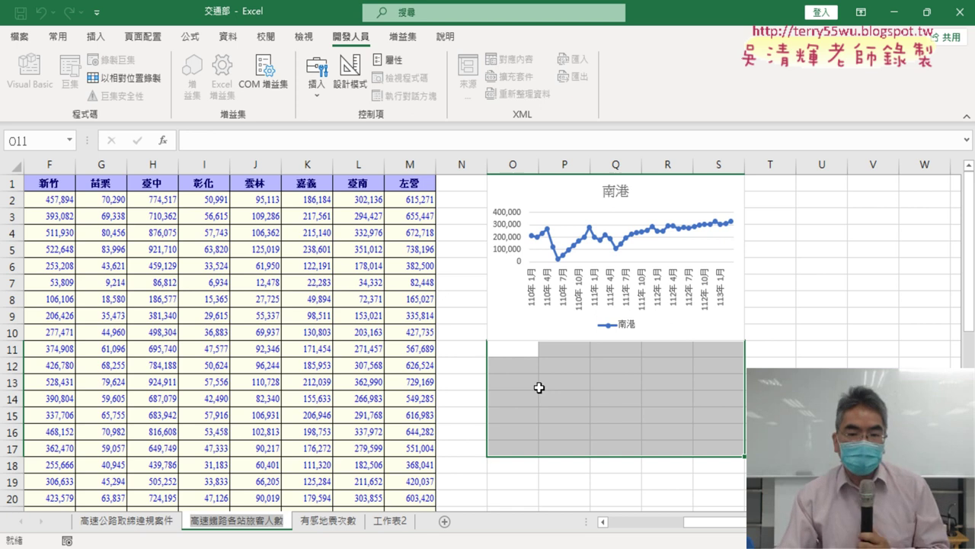
{"action": "left_click", "coordinate": [617, 397]}
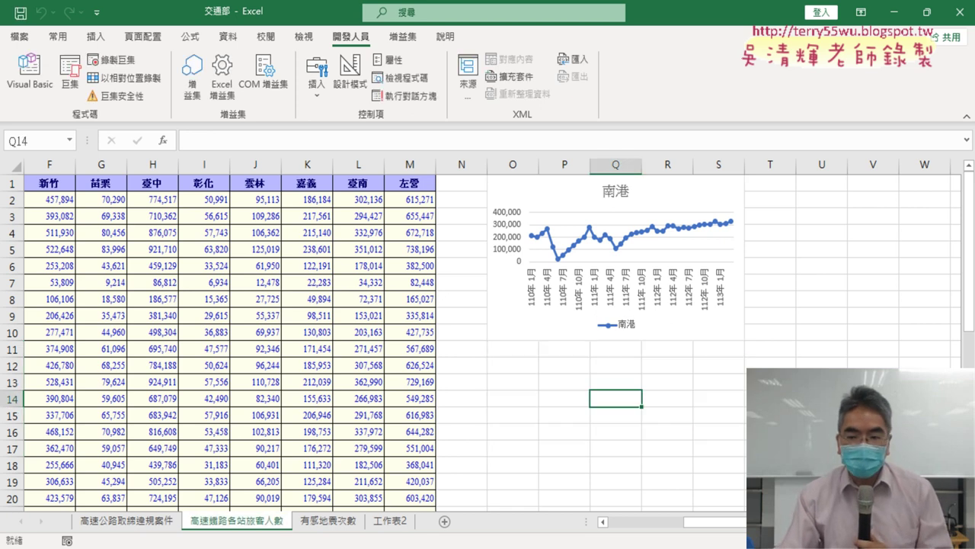
{"action": "scroll", "coordinate": [616, 343], "scroll_direction": "down", "scroll_amount": 5}
{"action": "scroll", "coordinate": [616, 343], "scroll_direction": "down", "scroll_amount": 4}
{"action": "scroll", "coordinate": [615, 343], "scroll_direction": "down", "scroll_amount": 5}
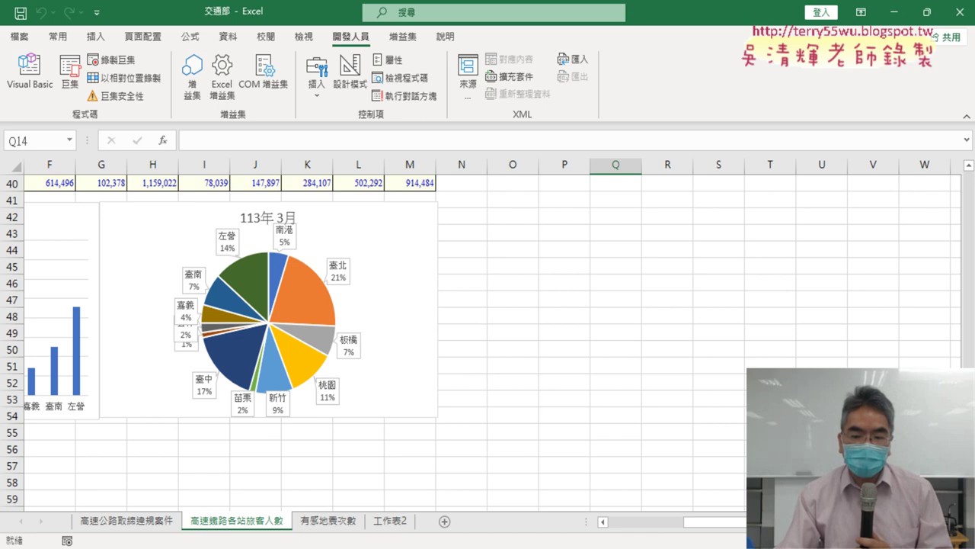
{"action": "scroll", "coordinate": [693, 524], "scroll_direction": "left", "scroll_amount": 3}
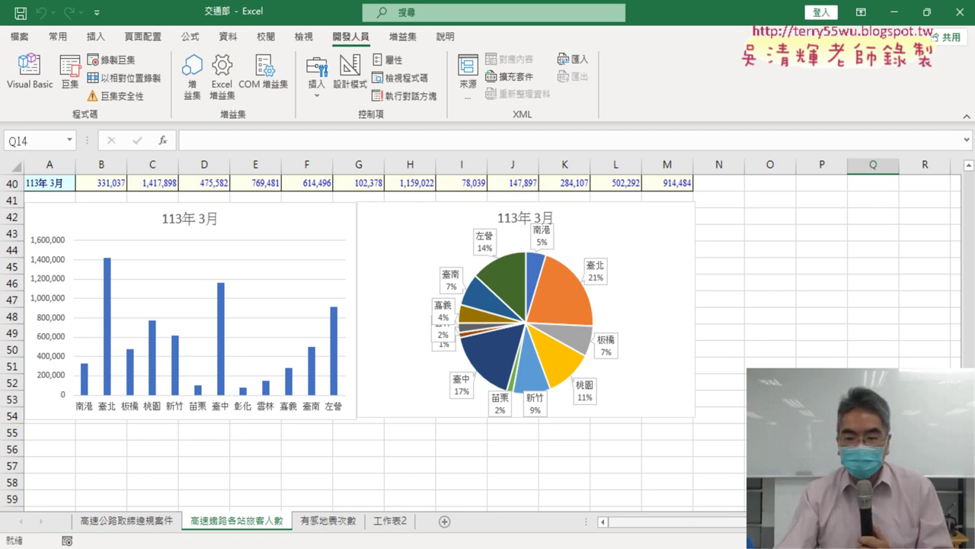
{"action": "scroll", "coordinate": [488, 335], "scroll_direction": "right", "scroll_amount": 4}
{"action": "scroll", "coordinate": [968, 207], "scroll_direction": "up", "scroll_amount": 13}
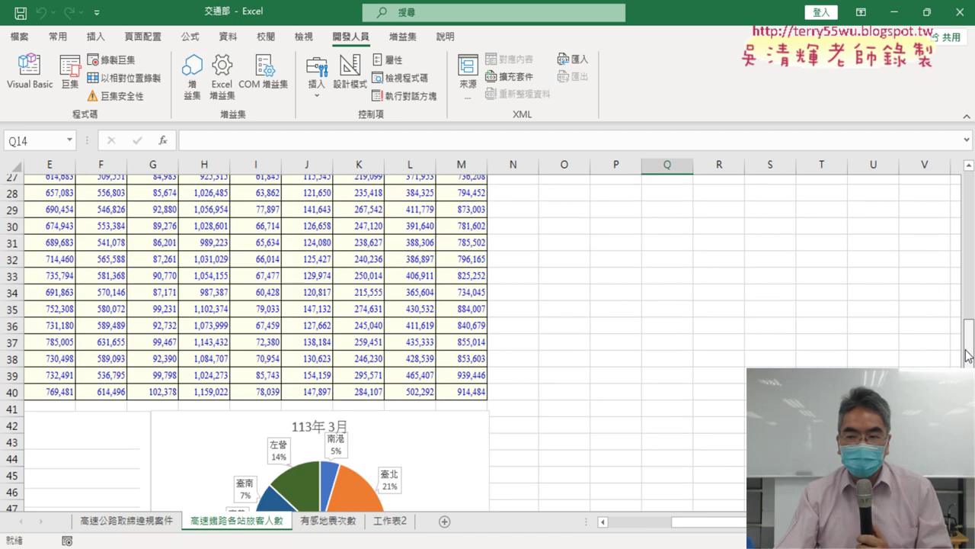